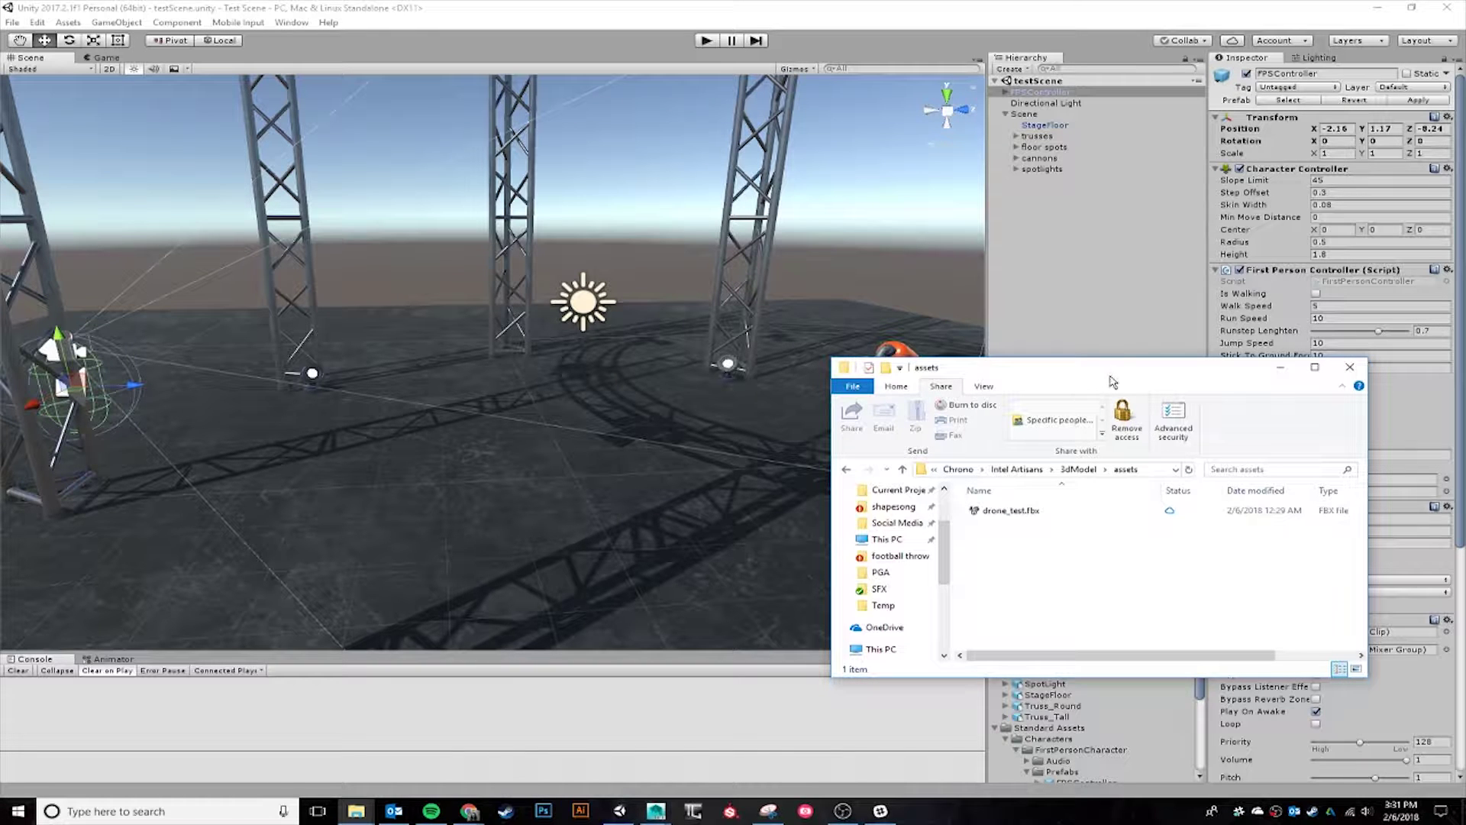
- Switch to File Explorer's assets folder window and position it over the scene view, clear of the project's asset list
drag(1108, 372, 1104, 327)
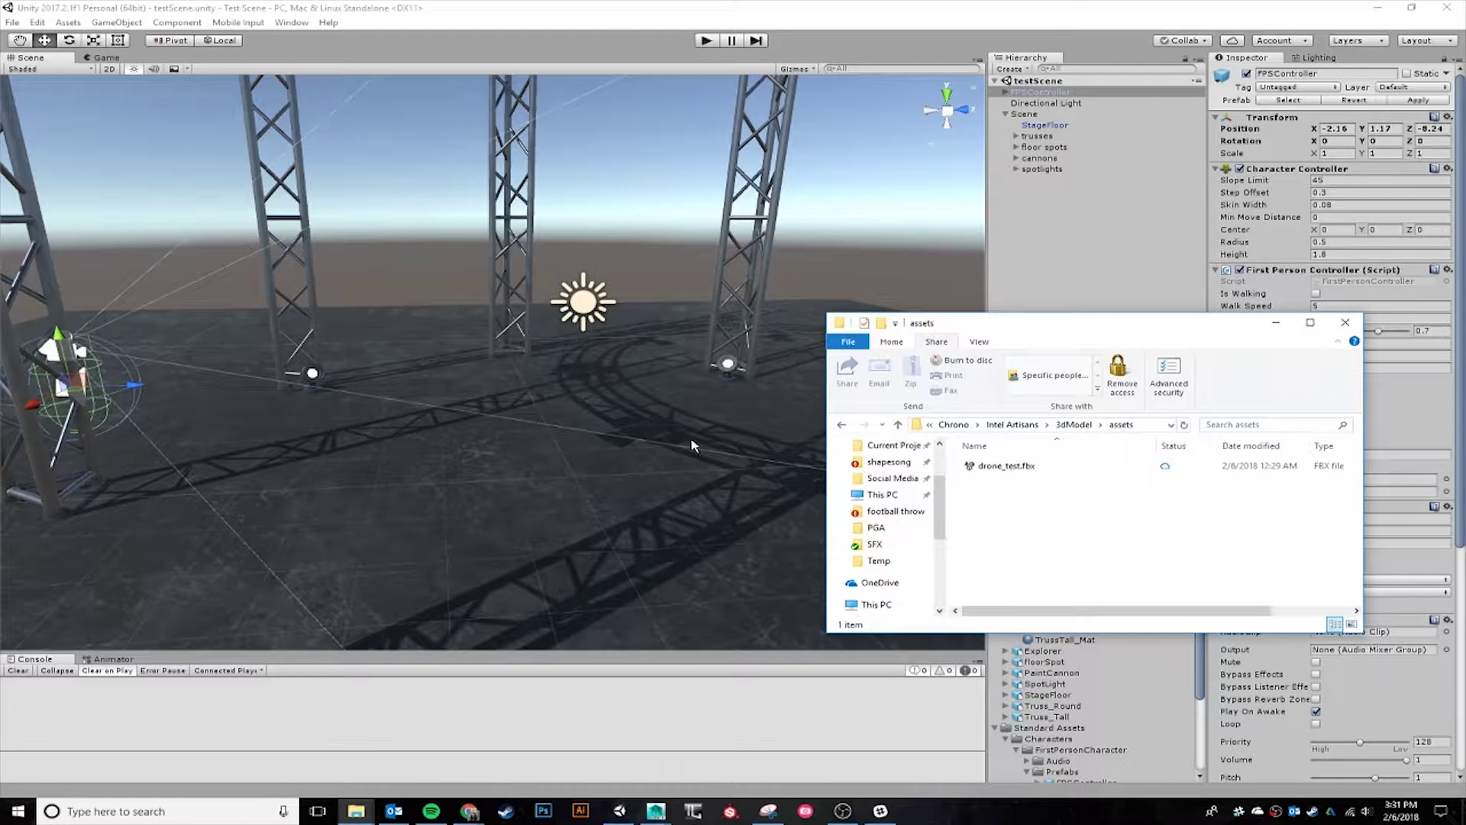
alt+drag(691, 446, 764, 471)
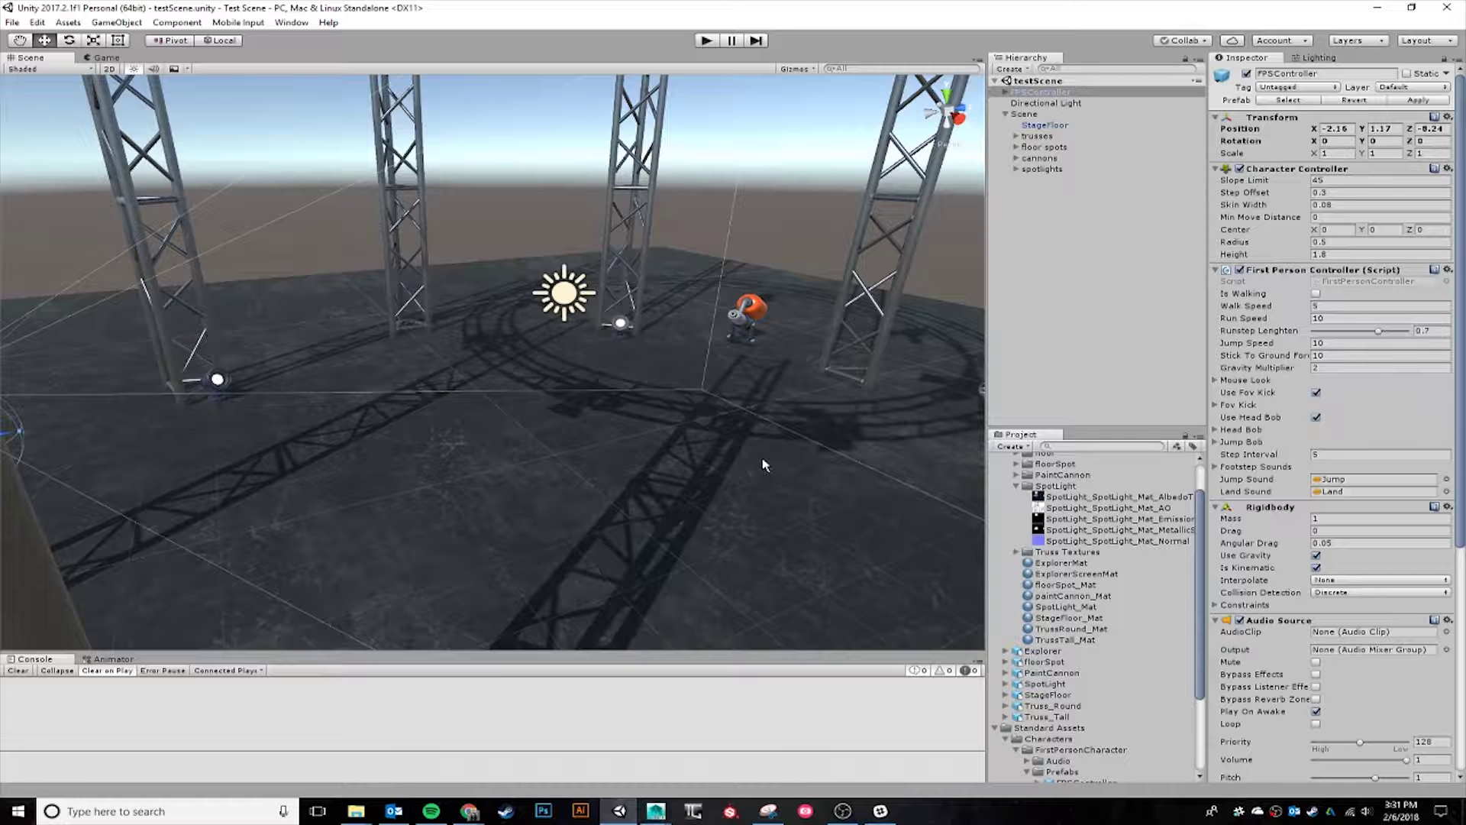
right_drag(766, 471, 876, 573)
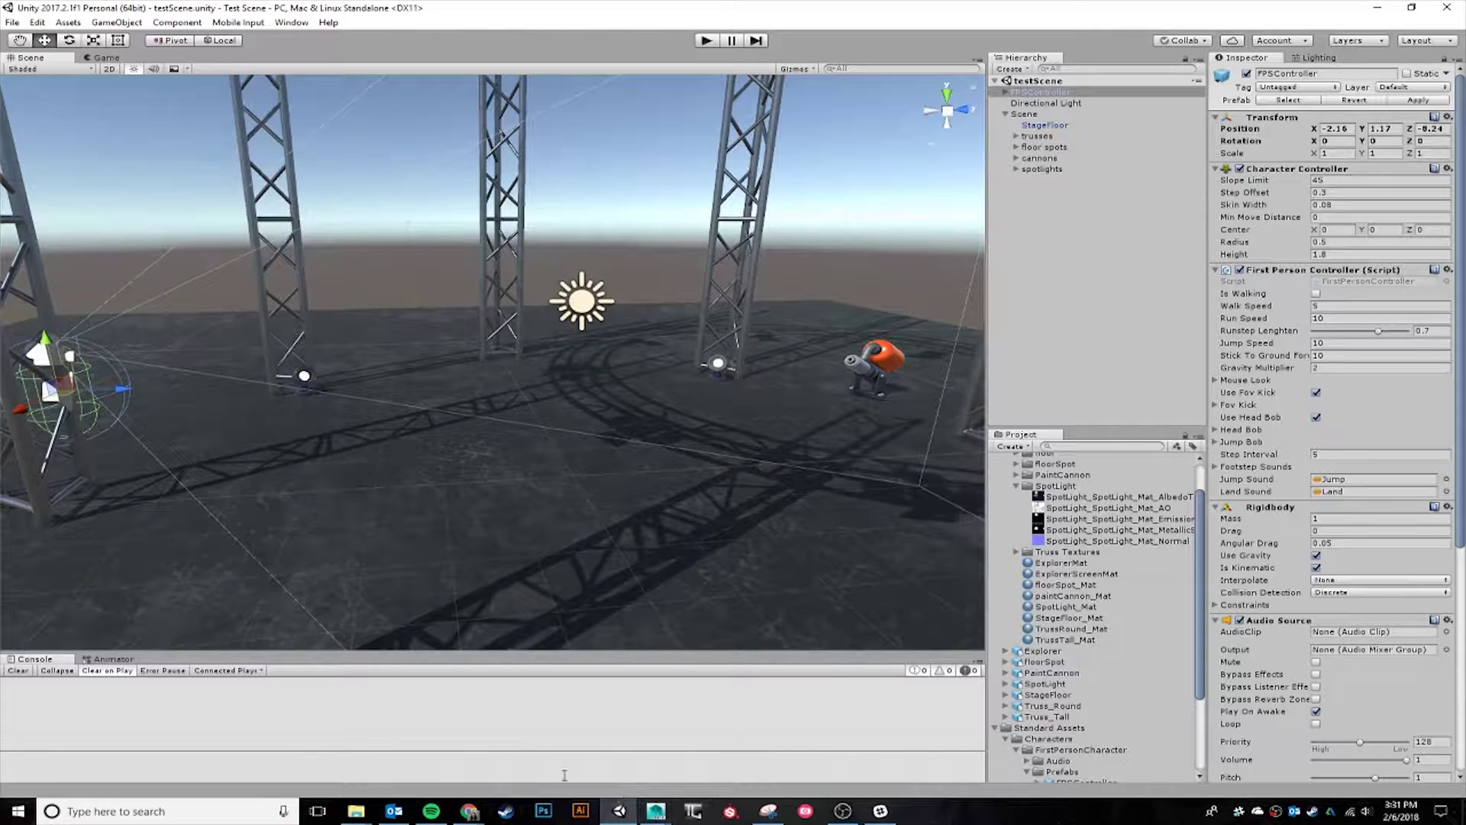
mouse_move(366, 817)
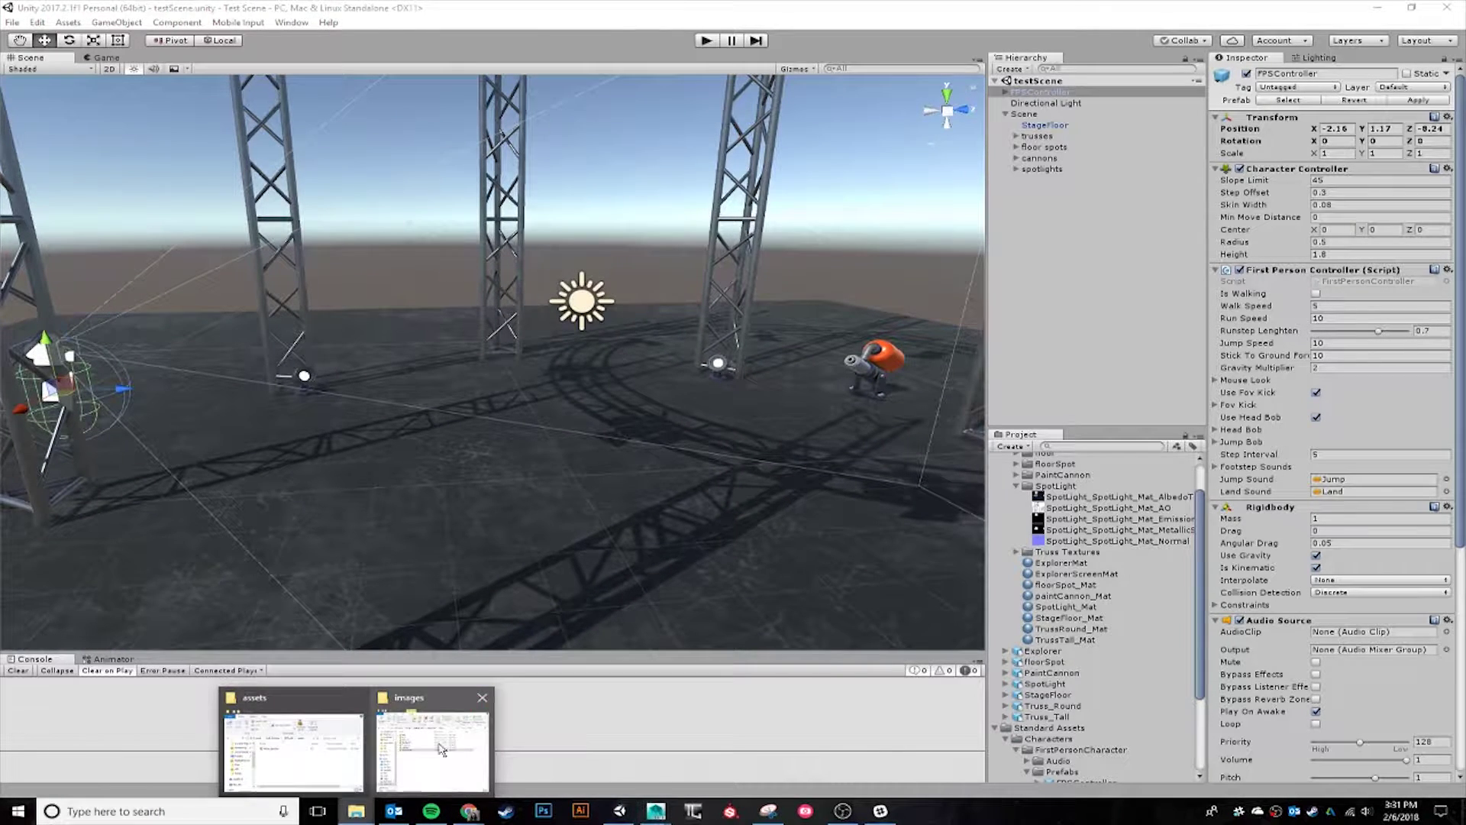
click(337, 752)
drag(1015, 467, 788, 494)
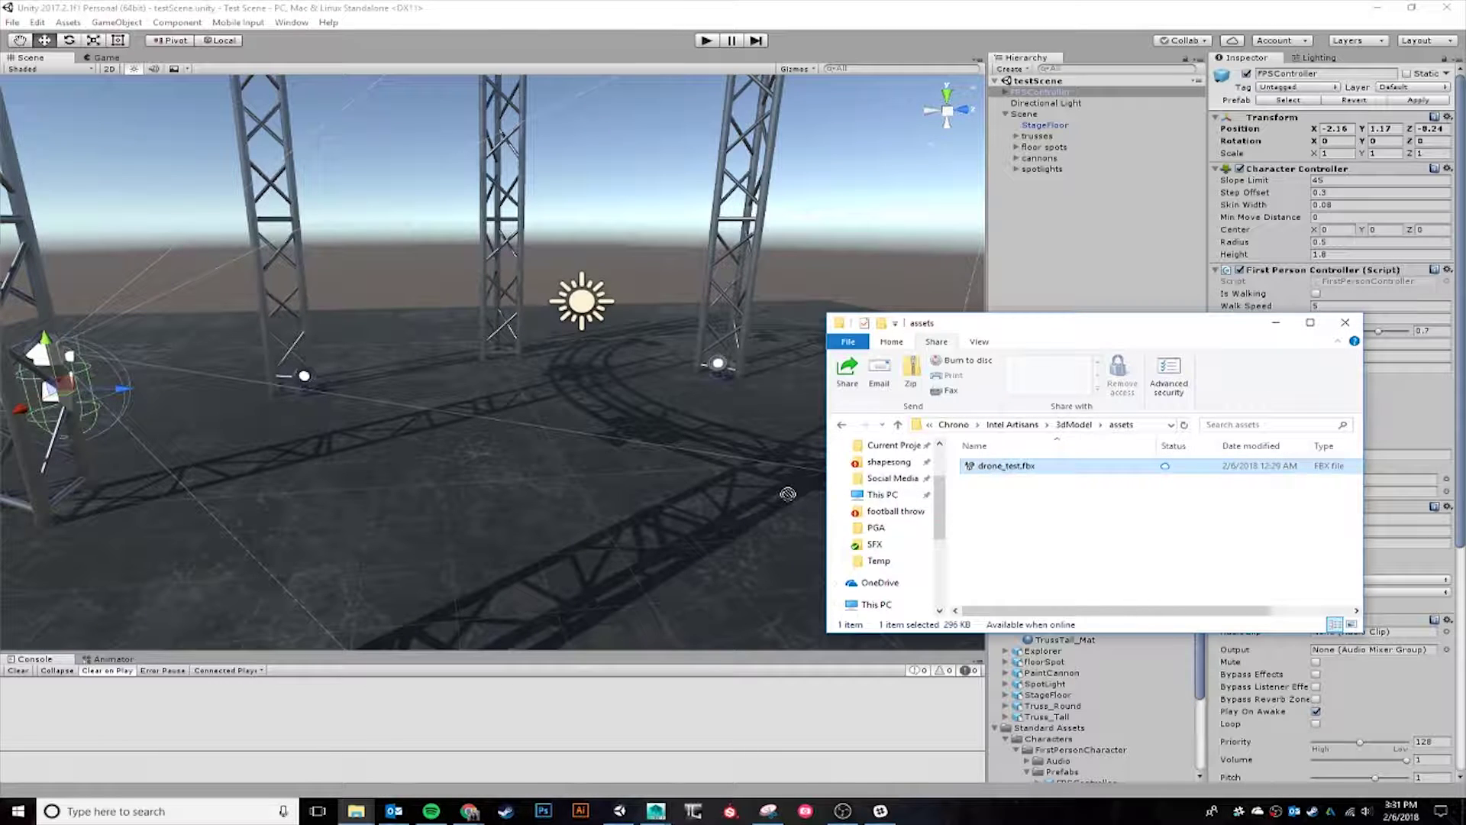
drag(574, 429, 998, 471)
drag(1060, 347, 573, 325)
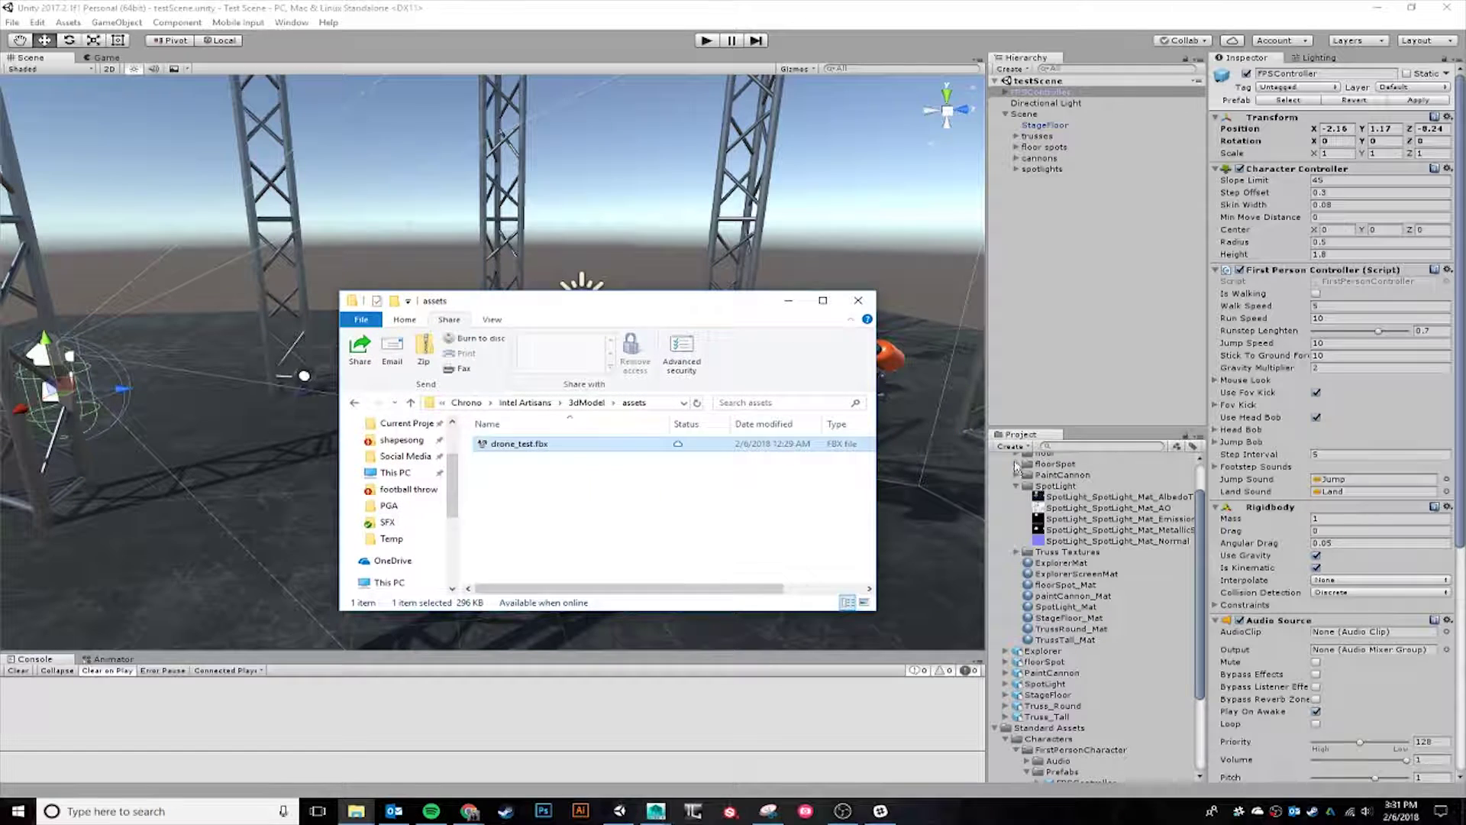
- Collapse the SpotLight materials folder and import drone_test.fbx from File Explorer's assets folder into the project's Assets
scroll(1015, 515, up, 3)
click(1017, 527)
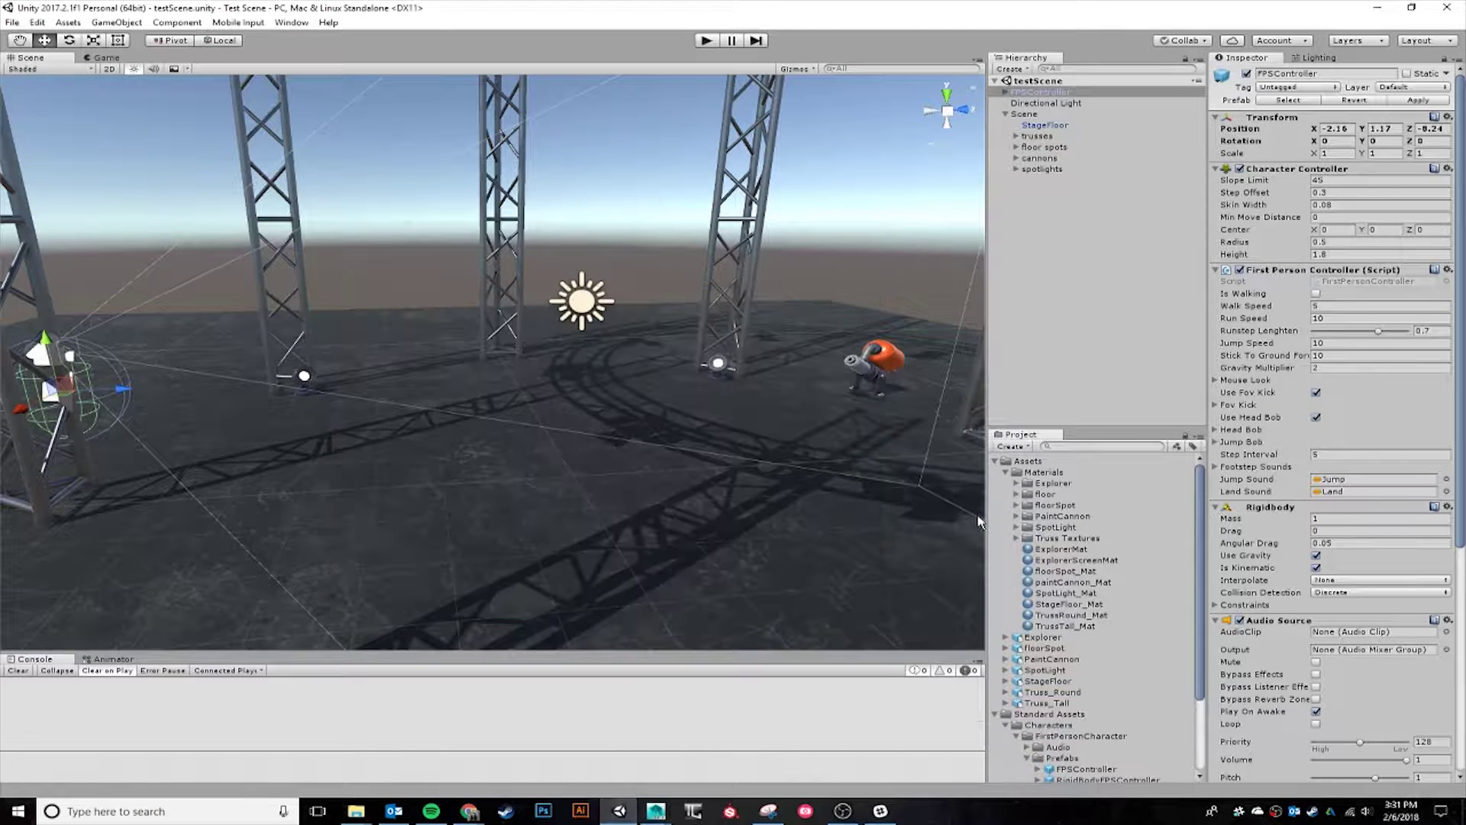
mouse_move(356, 815)
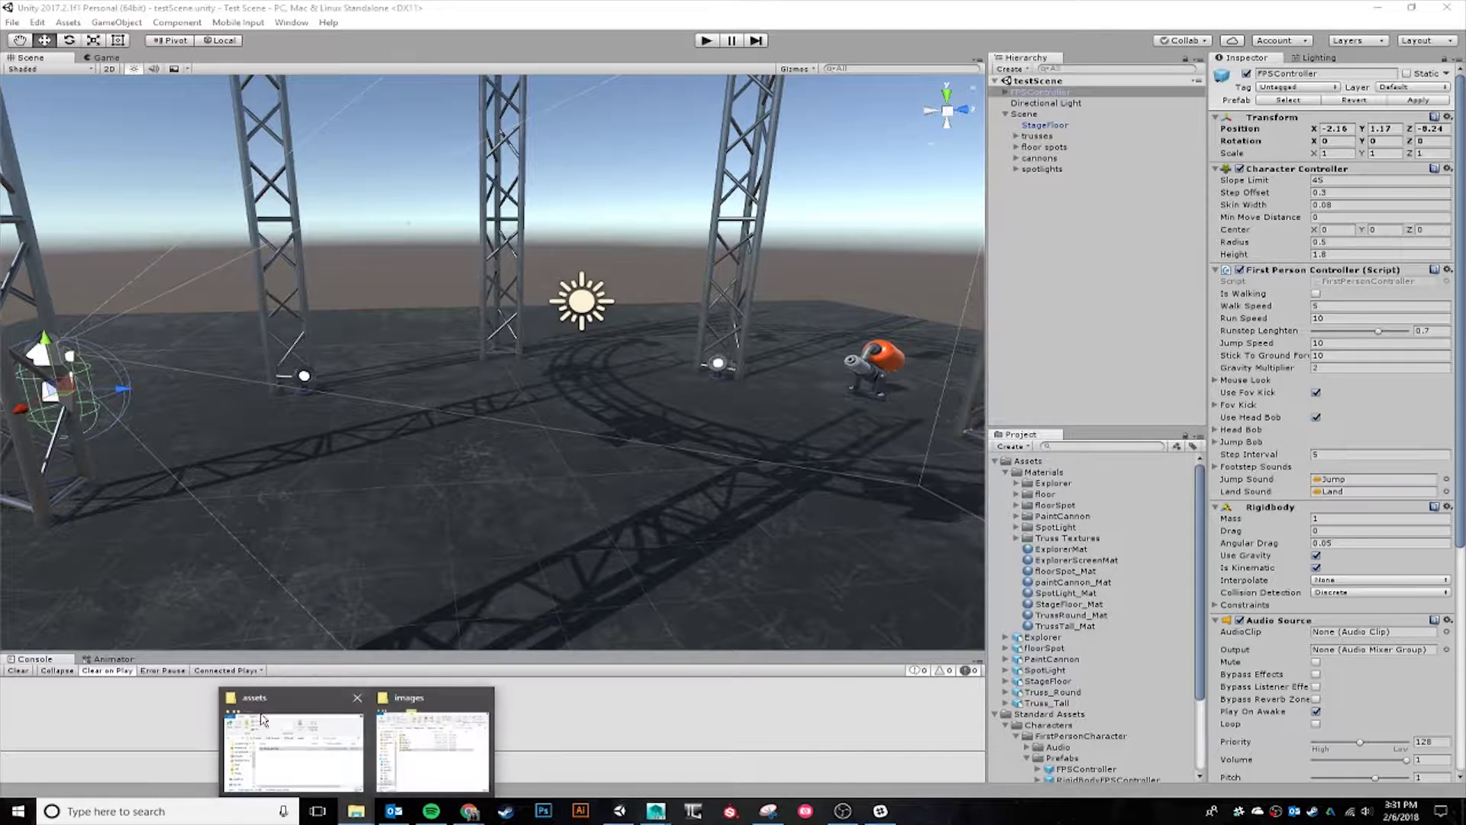
click(305, 741)
drag(518, 444, 1012, 474)
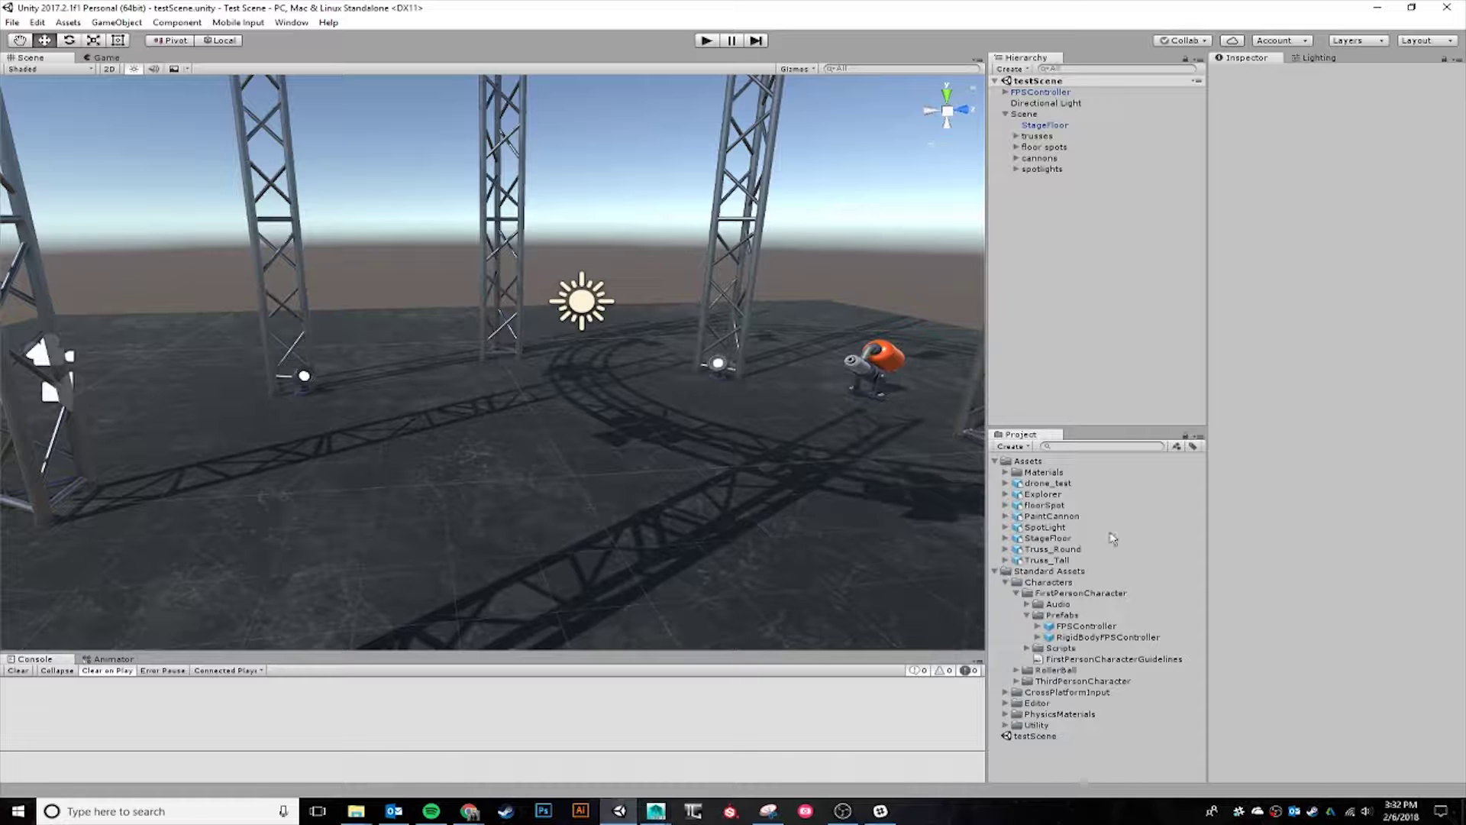
- Place the drone_test model in the scene between the trusses and shift it along Z to about 1.66
click(1039, 485)
drag(1054, 485, 673, 481)
drag(574, 445, 578, 445)
scroll(712, 485, up, 4)
alt+drag(739, 489, 546, 150)
middle_drag(691, 260, 744, 399)
alt+drag(744, 399, 571, 276)
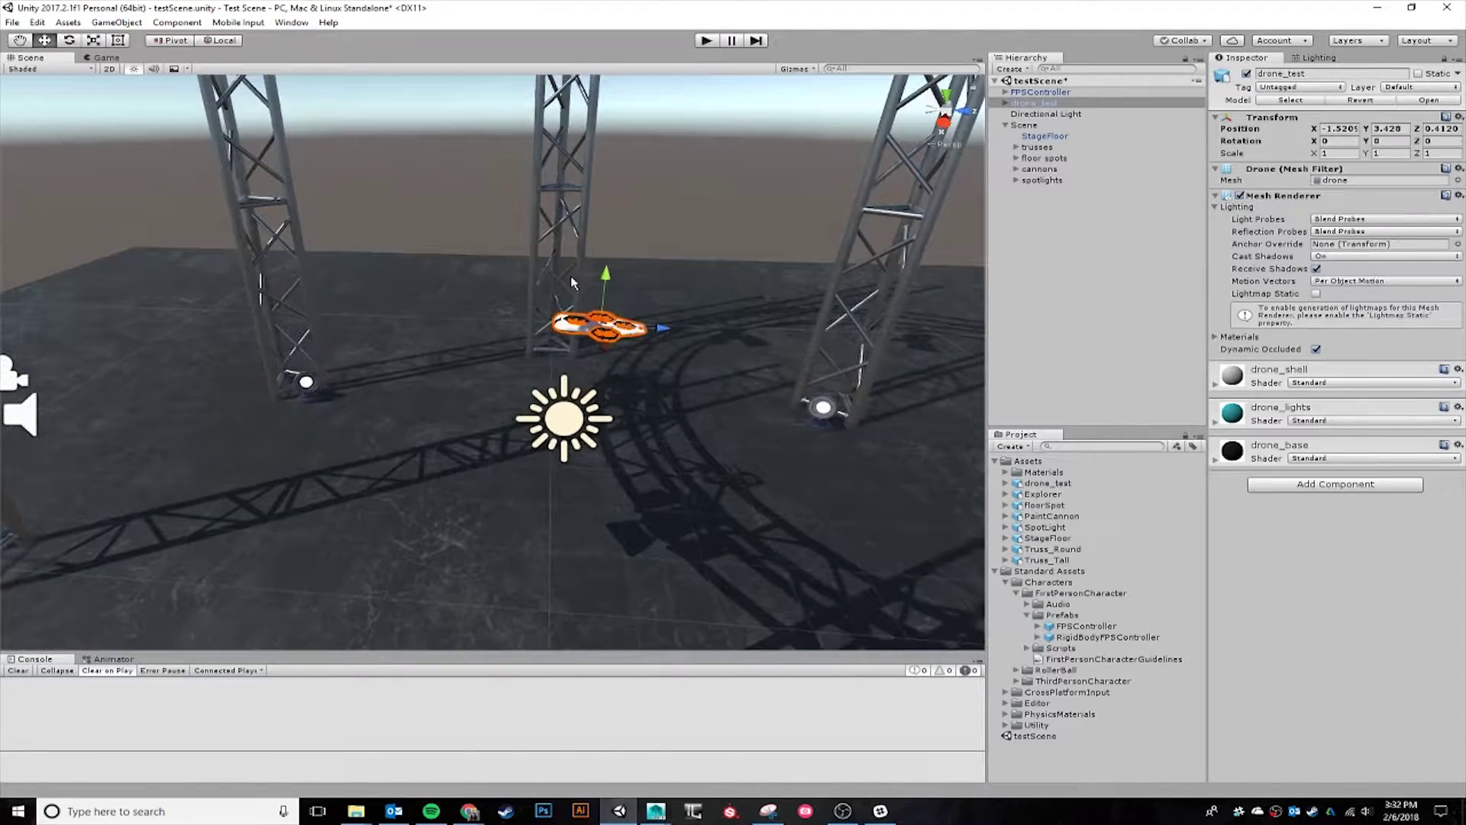
drag(662, 330, 779, 343)
key(f)
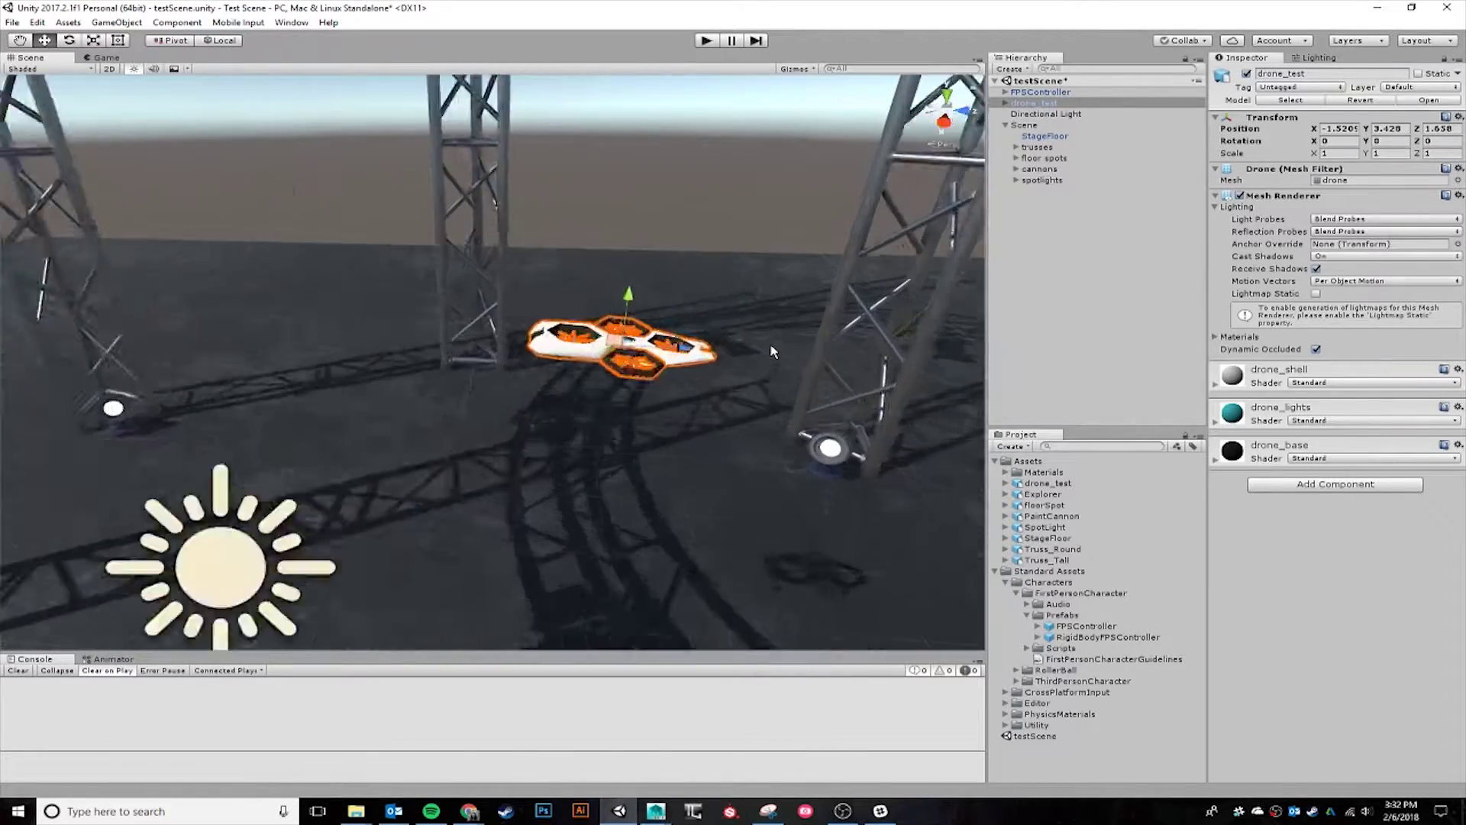
- Examine the placed drone's shell, rotors and camera from above, close up and from the side
alt+drag(830, 405, 420, 463)
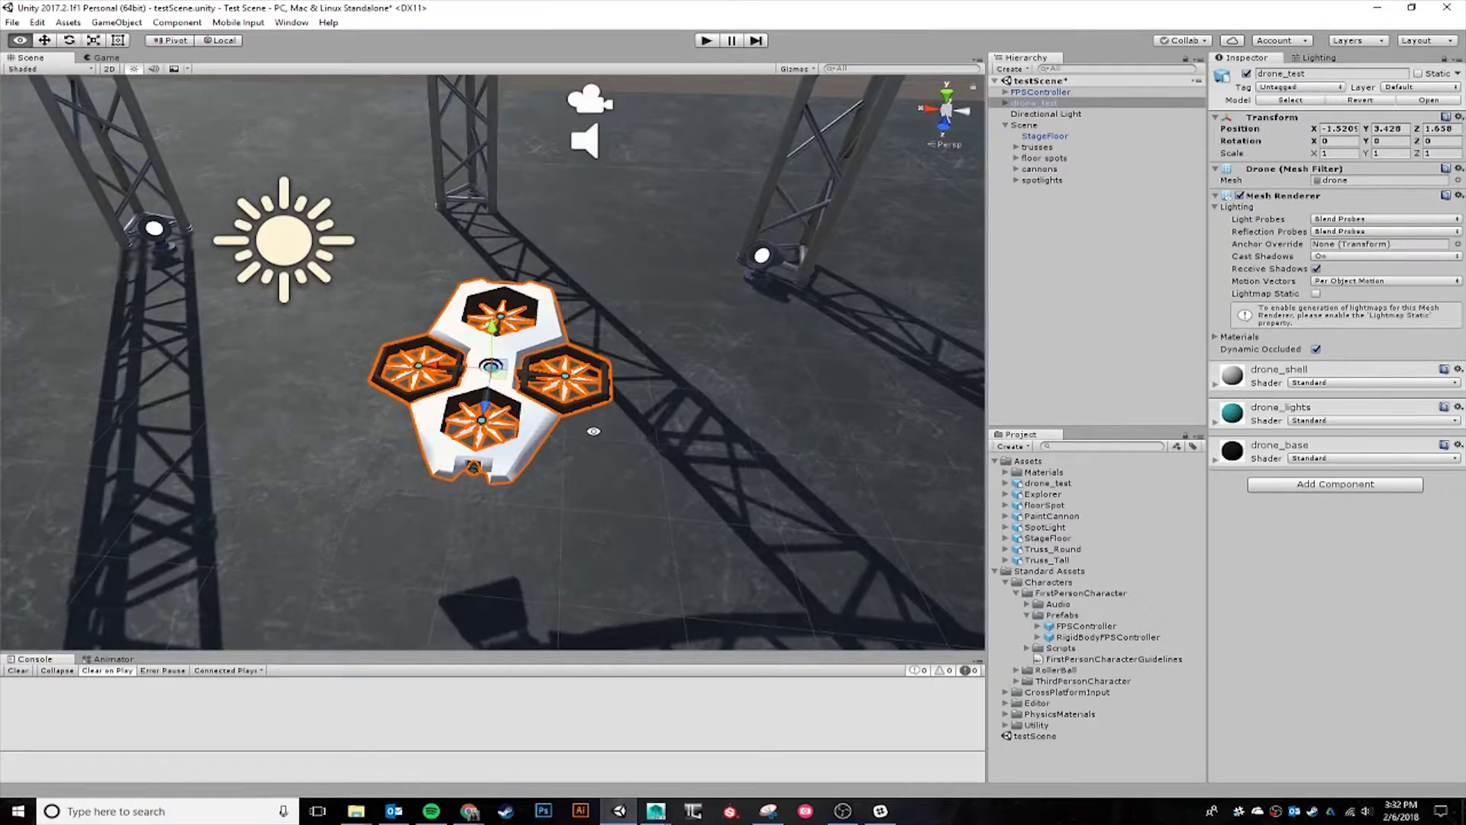
alt+drag(594, 431, 535, 367)
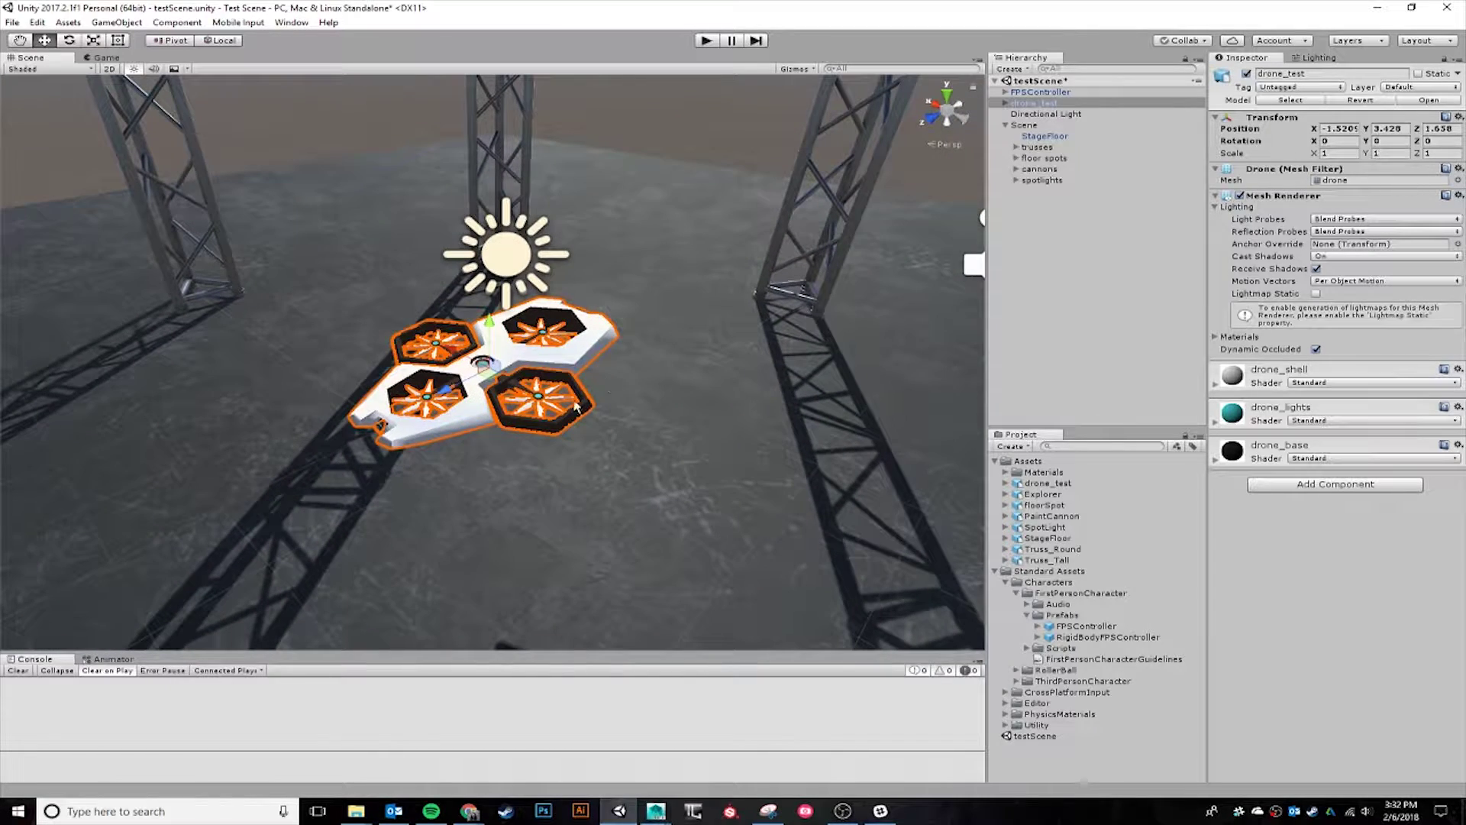
middle_drag(546, 395, 702, 436)
scroll(748, 456, up, 4)
alt+middle_drag(794, 453, 633, 421)
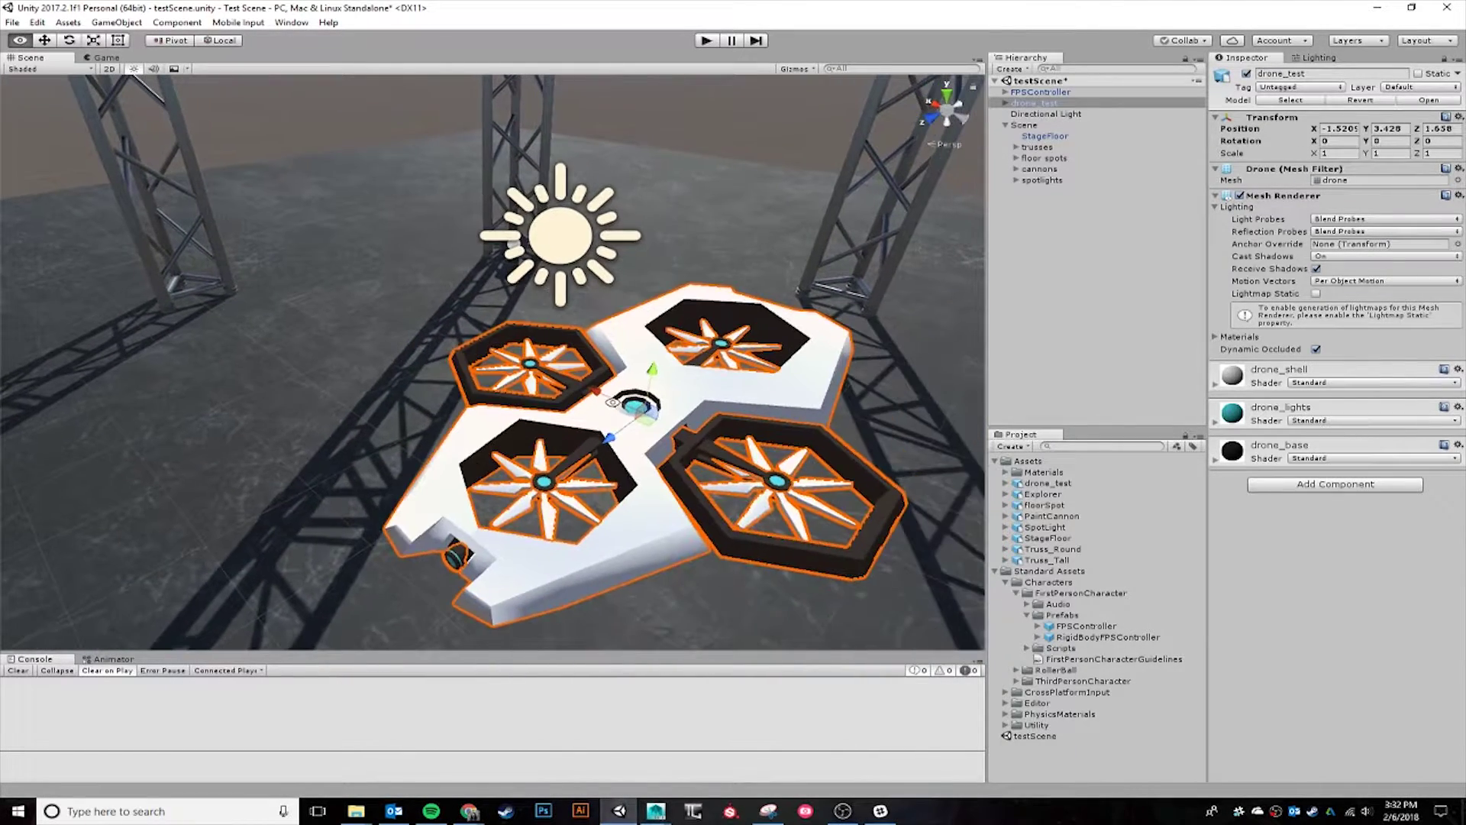
scroll(620, 466, down, 5)
alt+drag(621, 502, 661, 425)
alt+drag(520, 329, 522, 327)
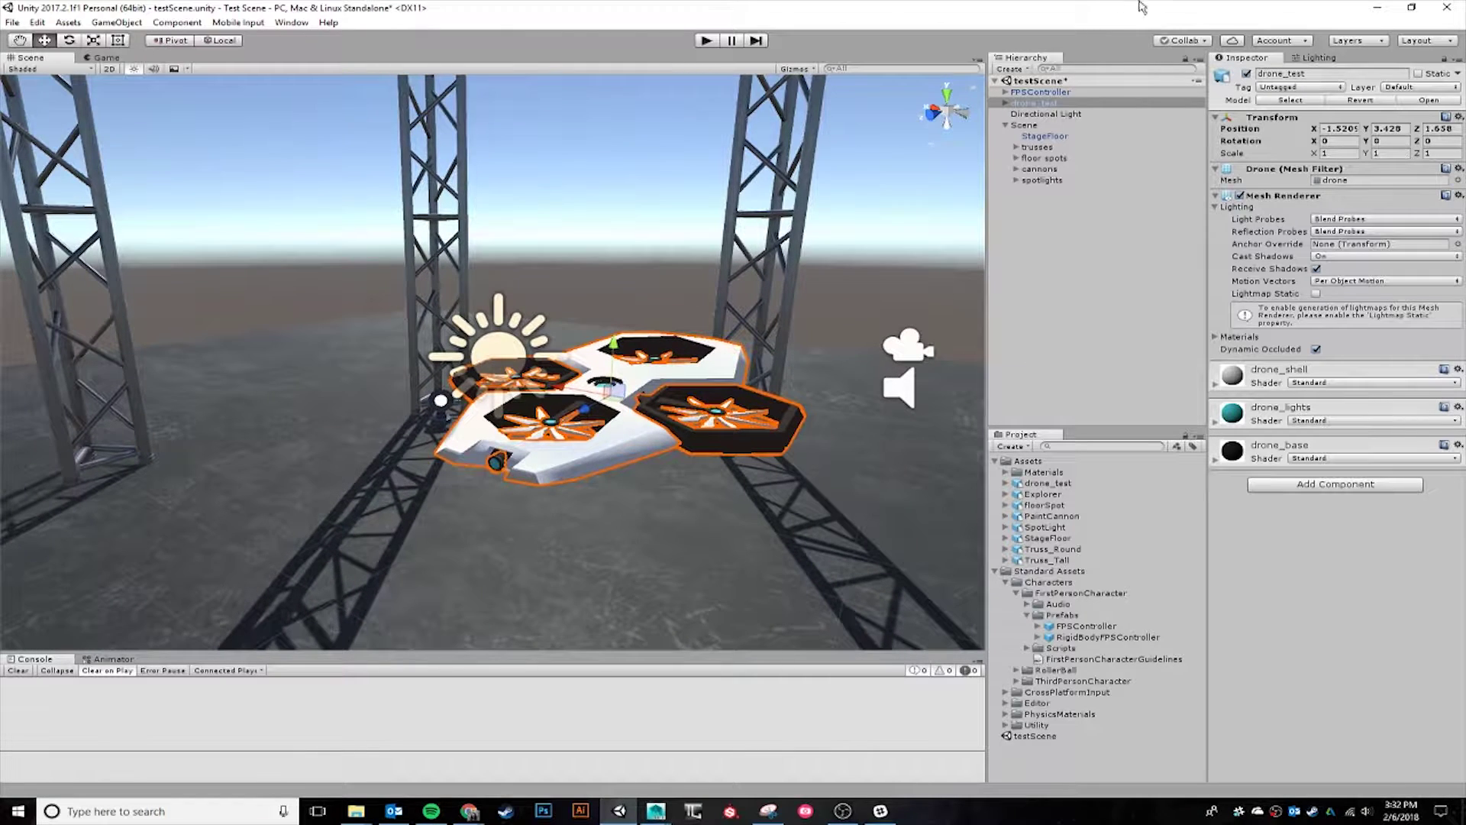
- Expand drone_test in the hierarchy and inspect its camera_eye, front_blades and left_wing parts
click(1005, 103)
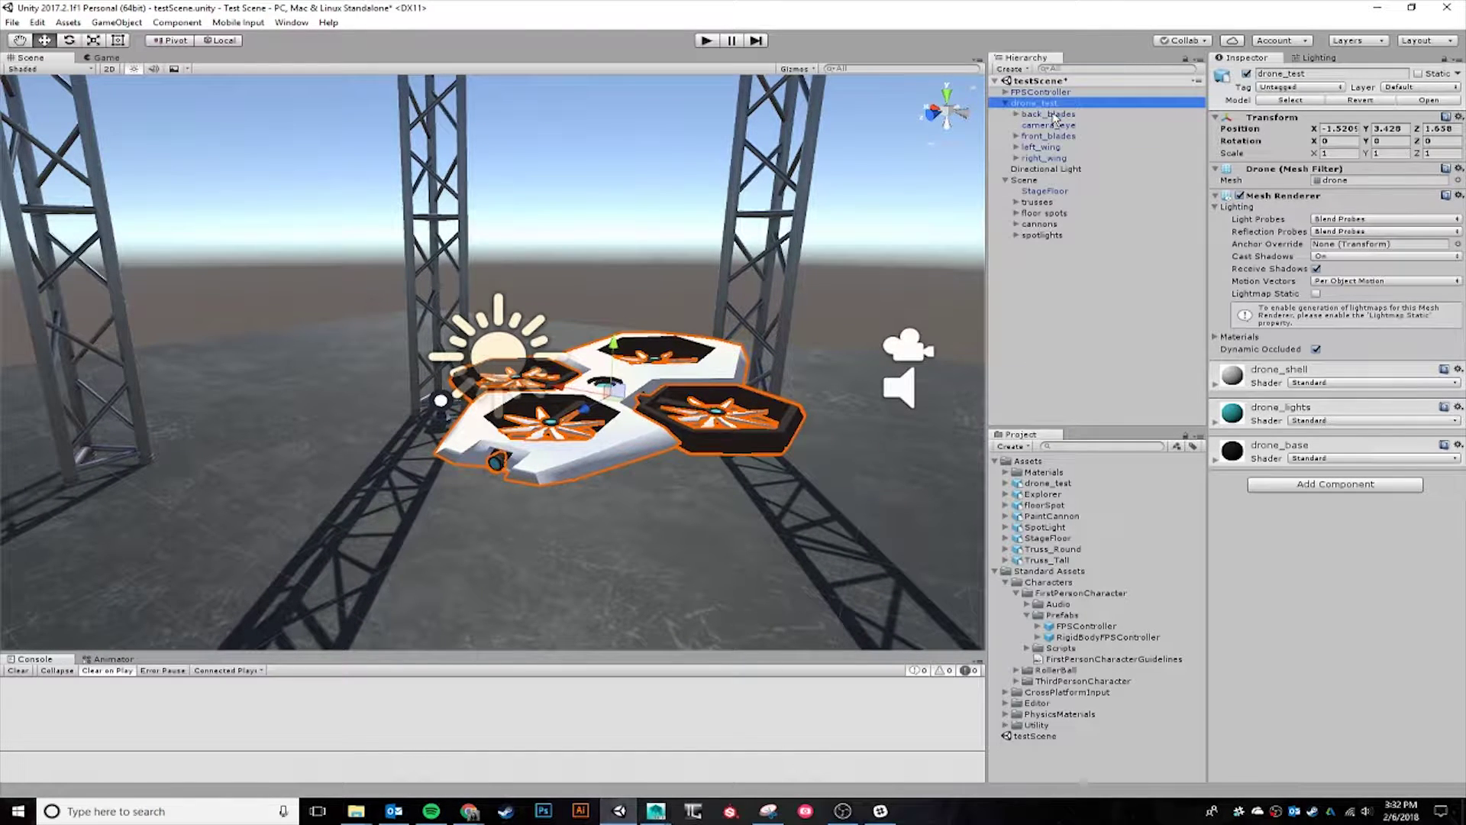
click(1048, 126)
click(1045, 136)
click(1016, 147)
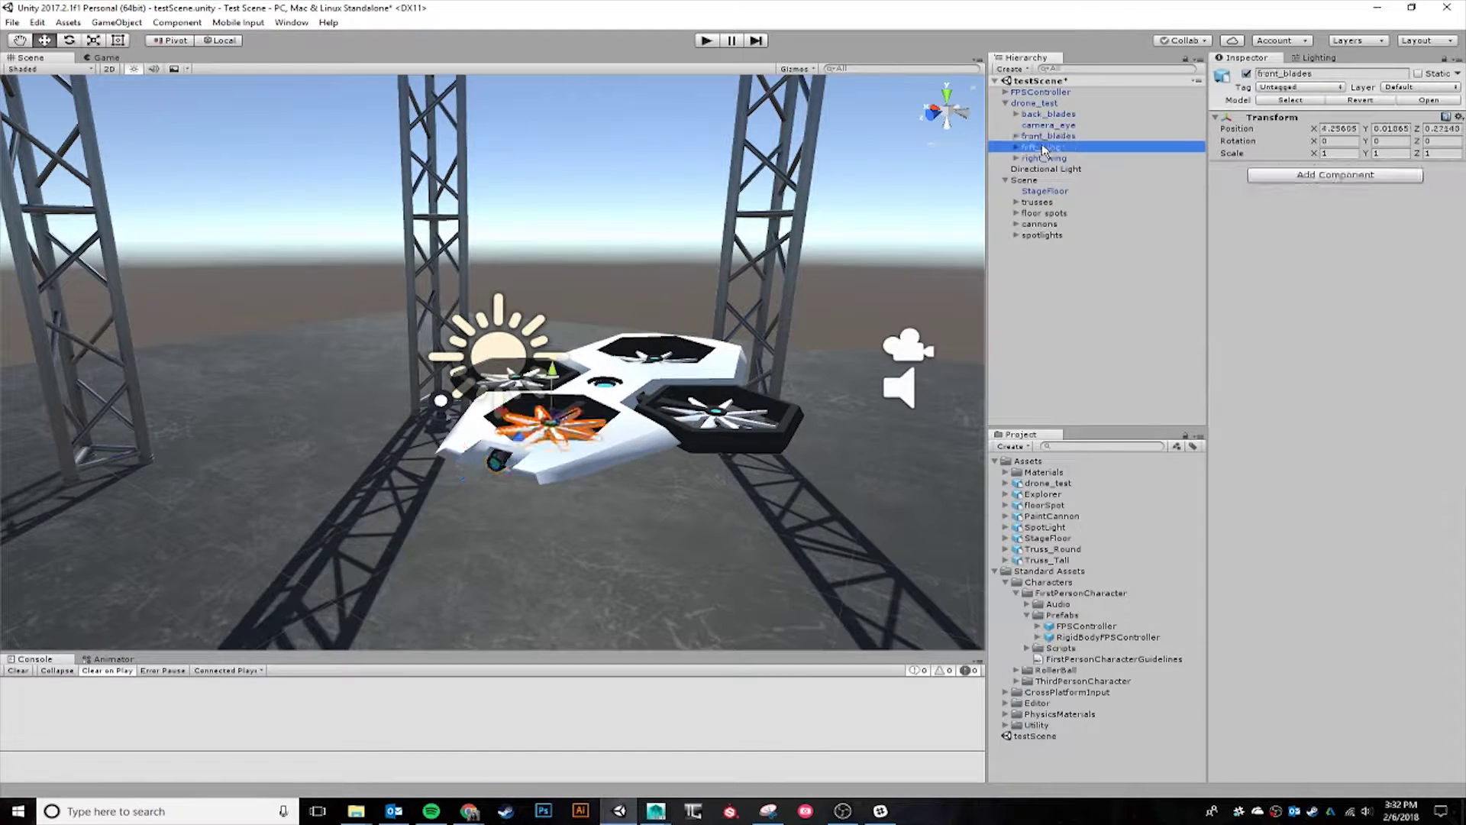
alt+drag(887, 243, 772, 294)
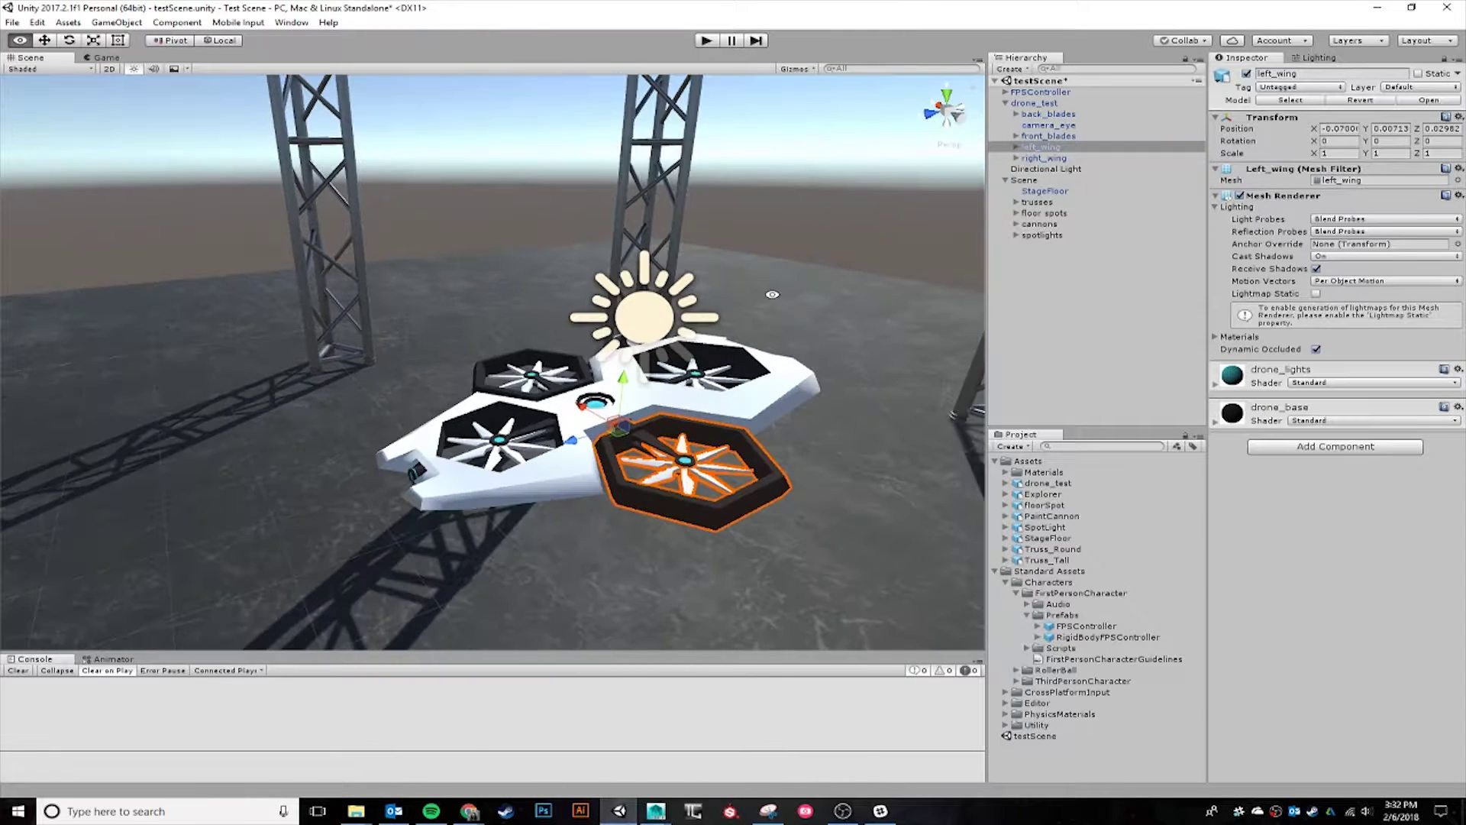
- Try rotating the drone's left_wing and right_wing together around X to about -19 degrees
ctrl+click(1053, 158)
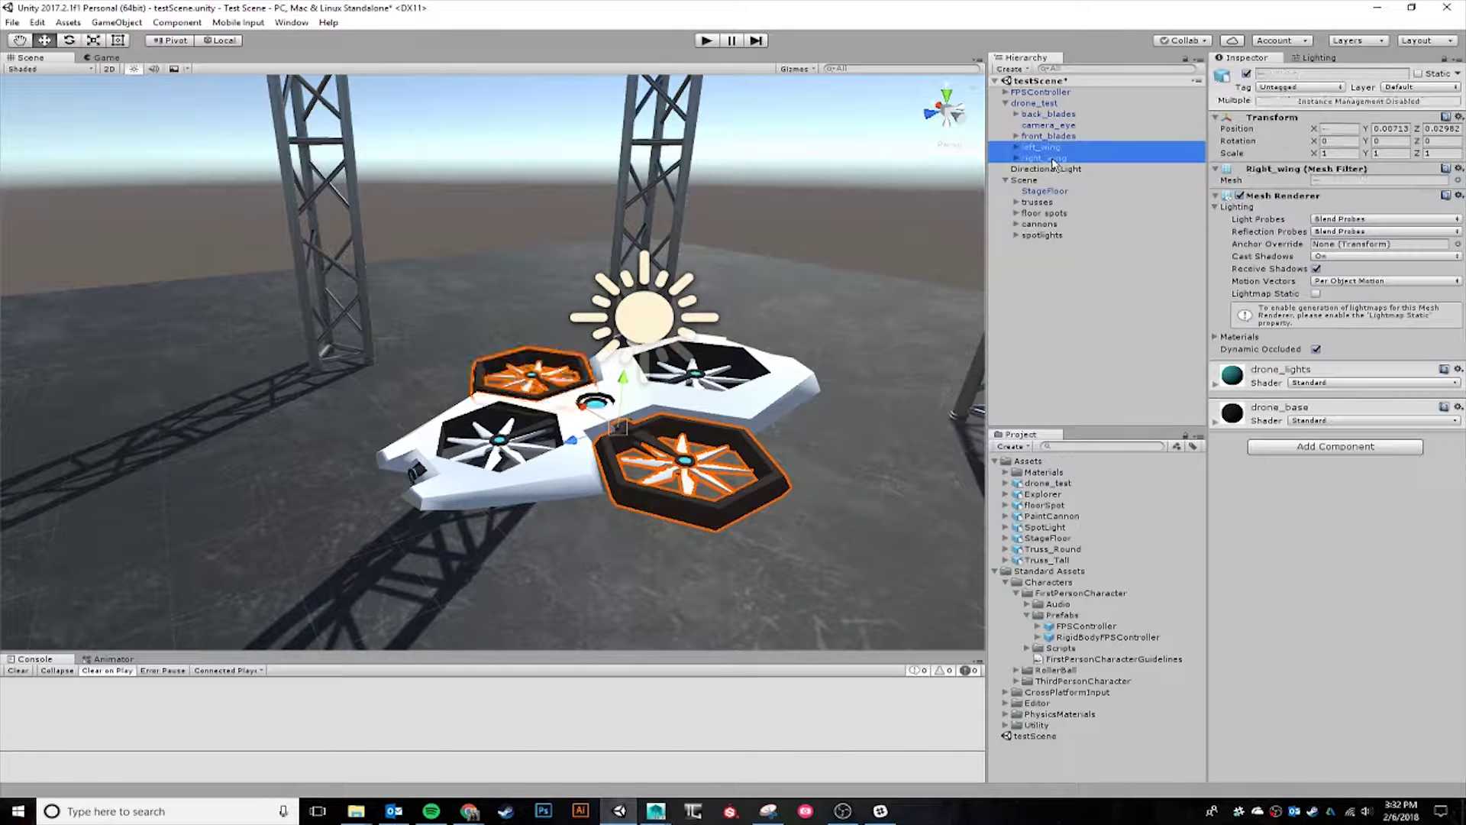
key(e)
drag(606, 395, 627, 369)
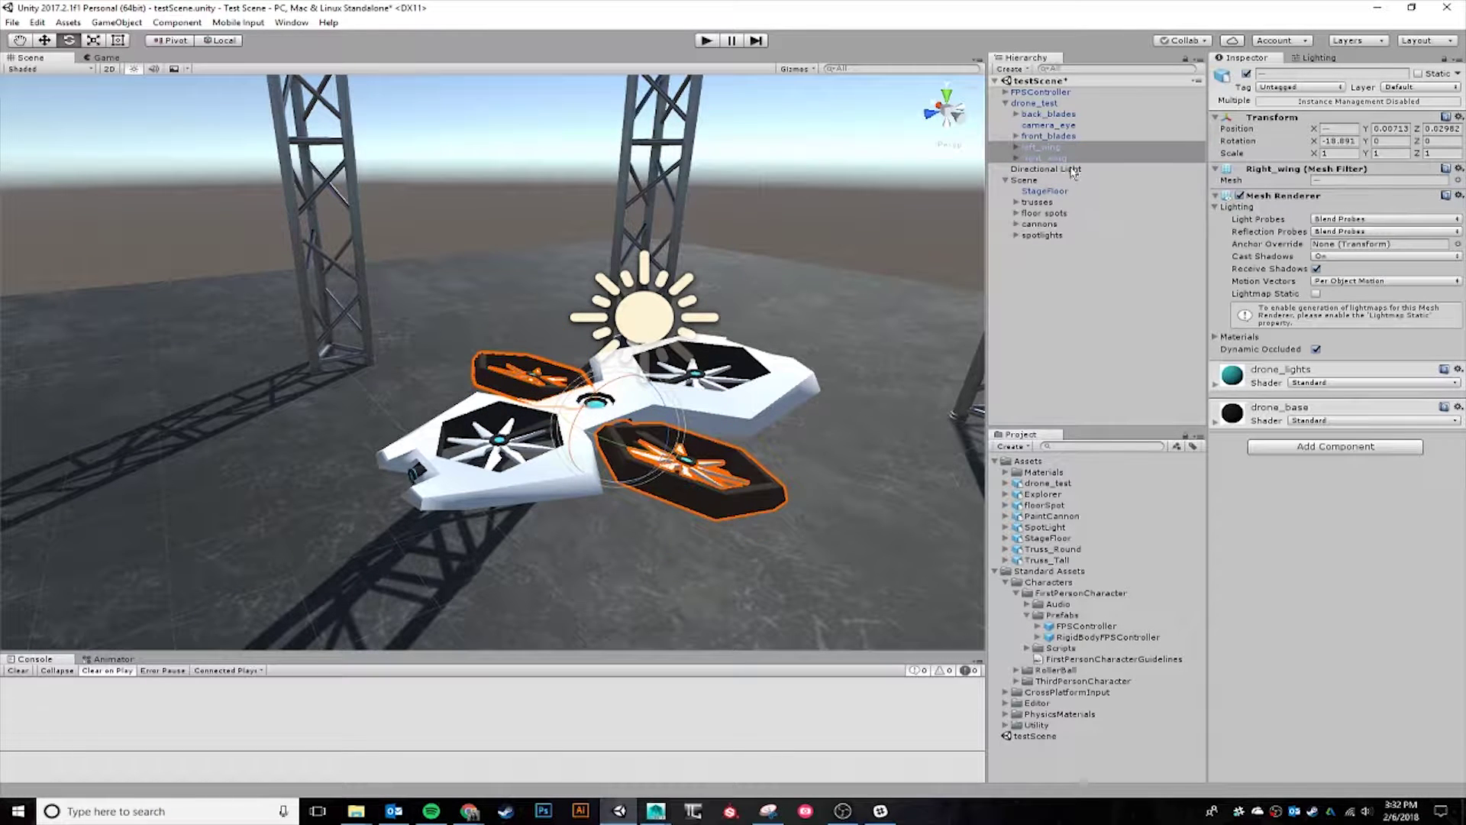
key(z)
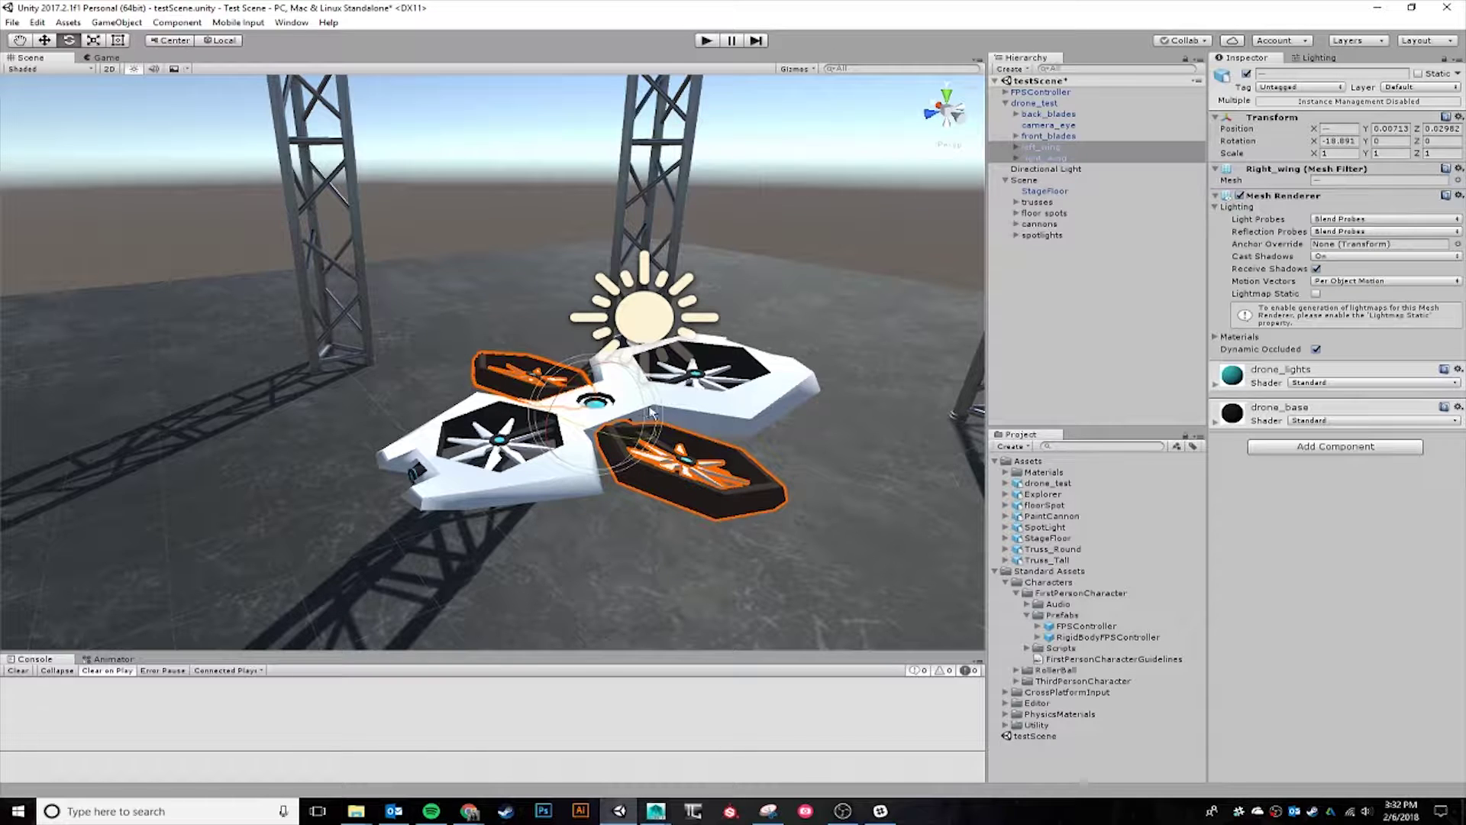
key(ctrl+z)
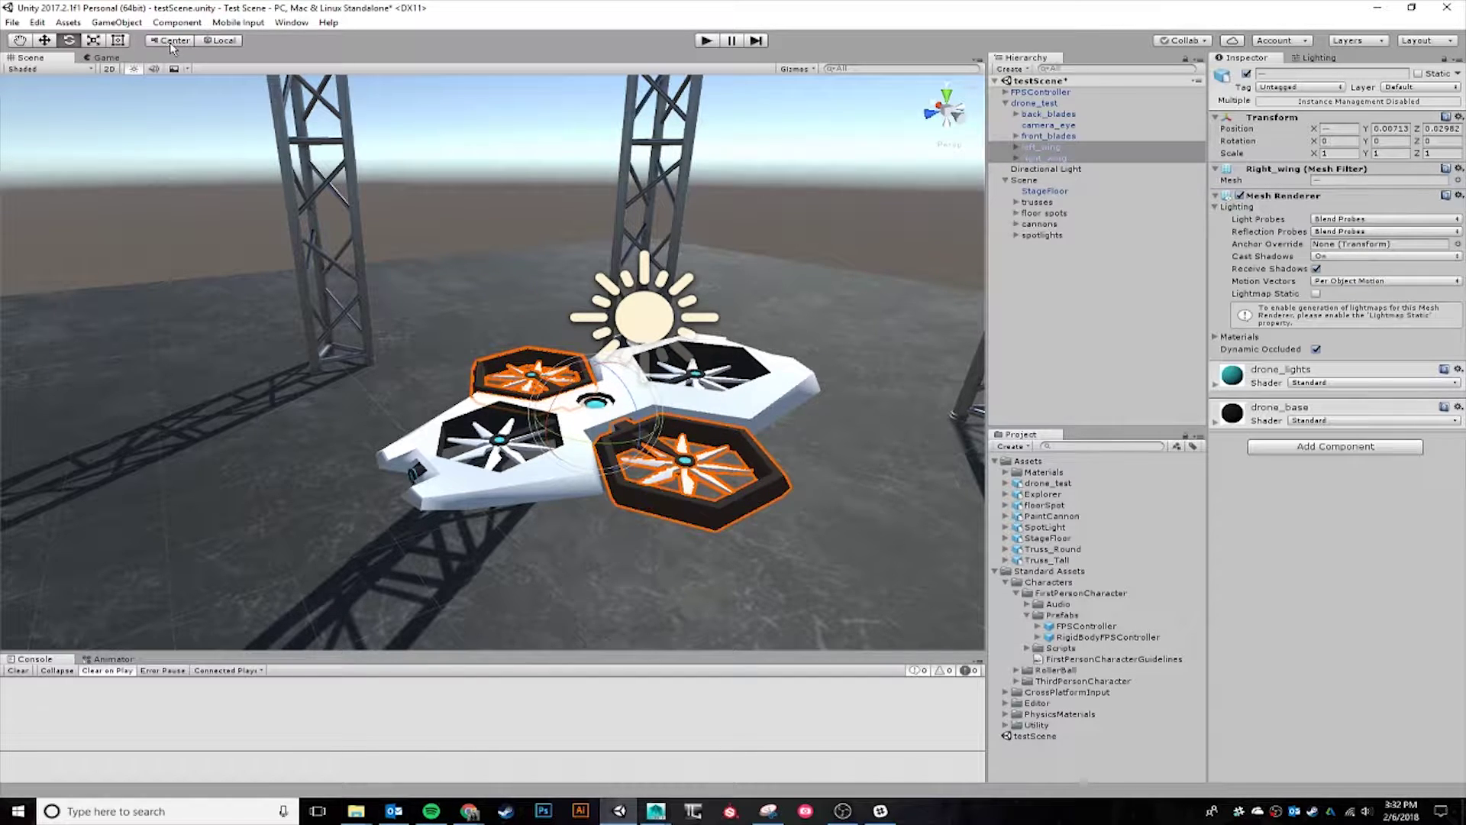
- Select right_wing and set the tool handle placement to Pivot
click(1045, 157)
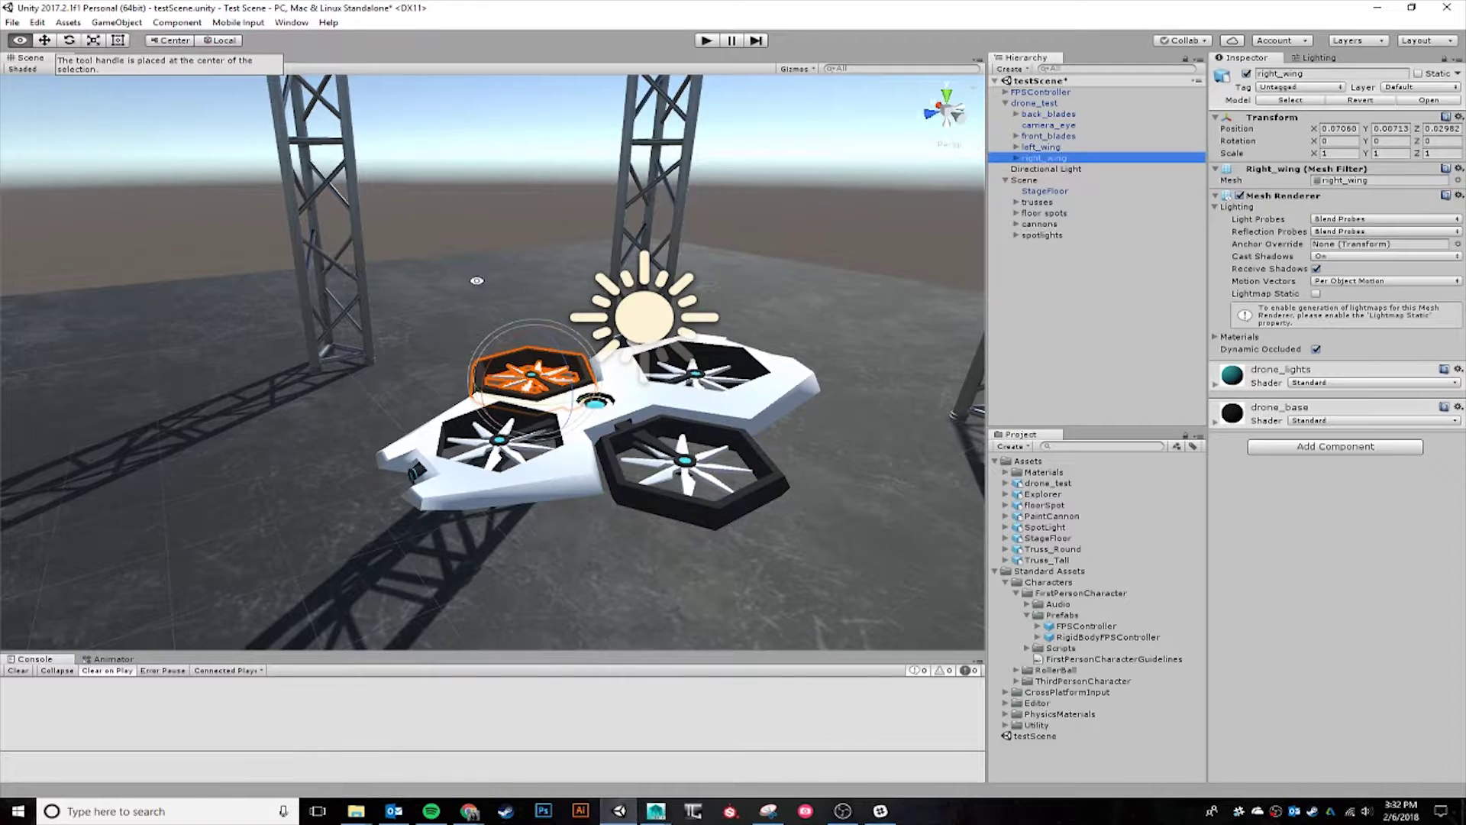
alt+drag(477, 281, 232, 127)
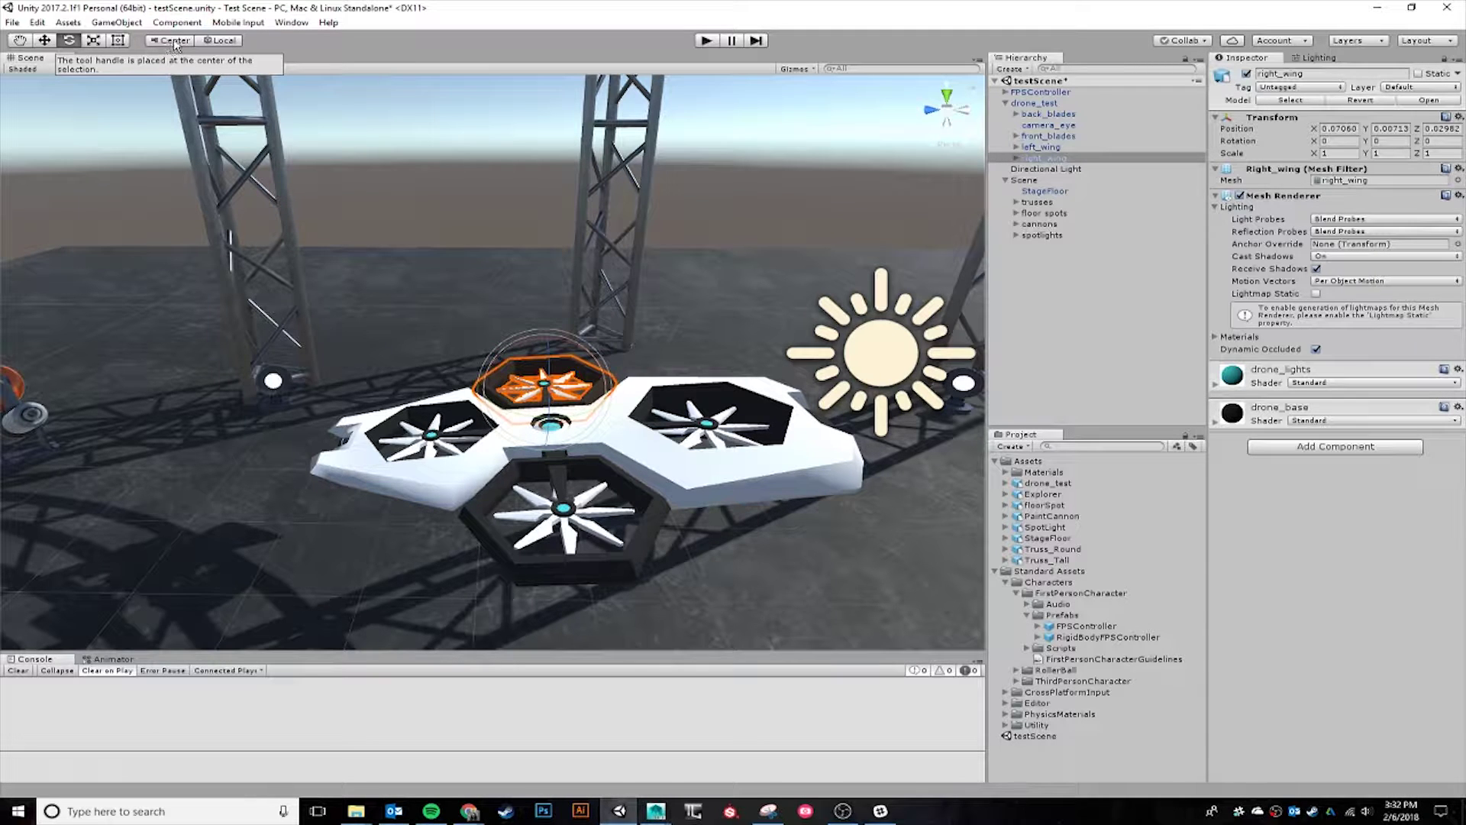
alt+drag(279, 294, 505, 334)
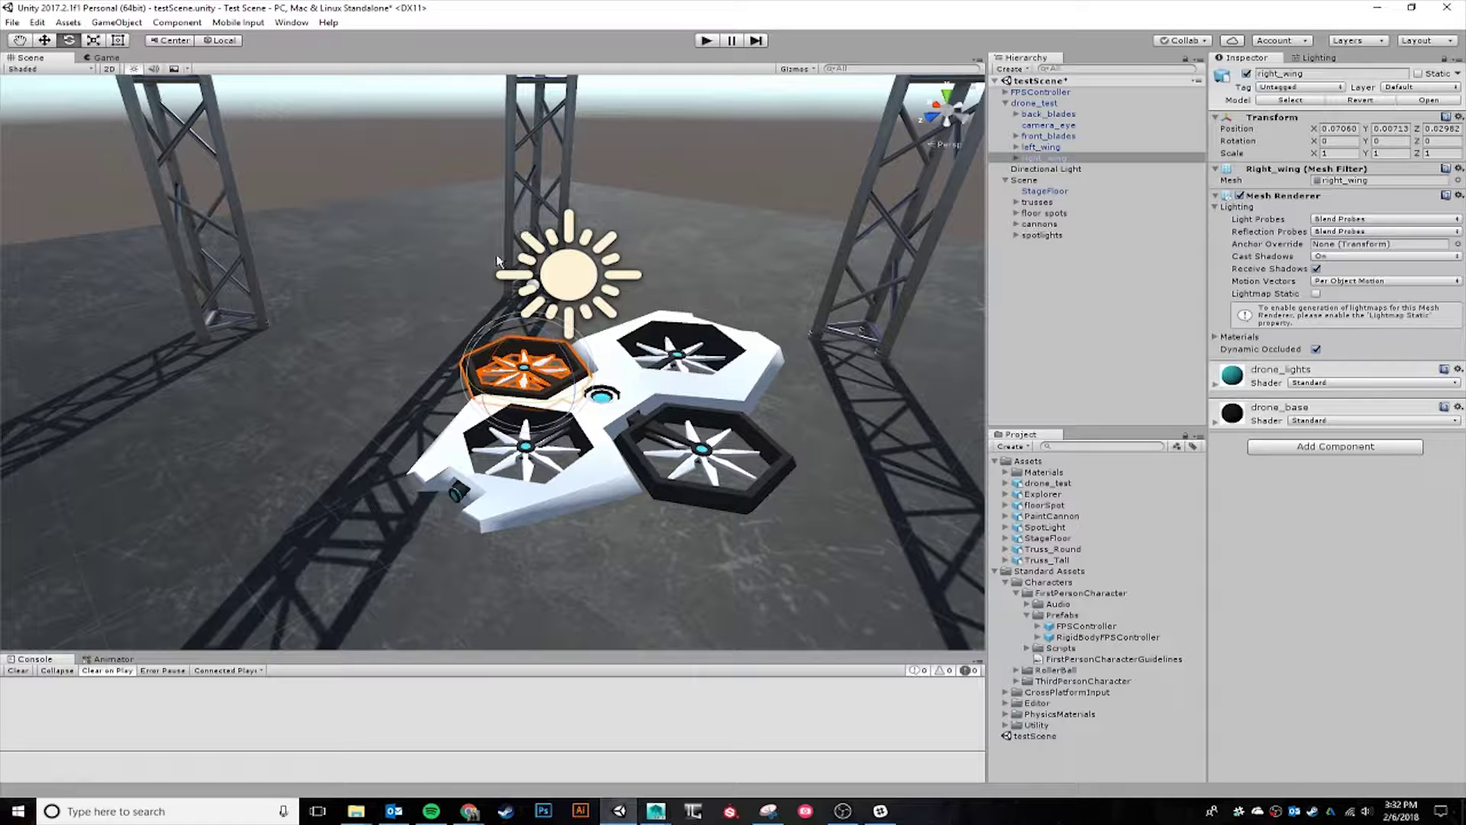
click(172, 40)
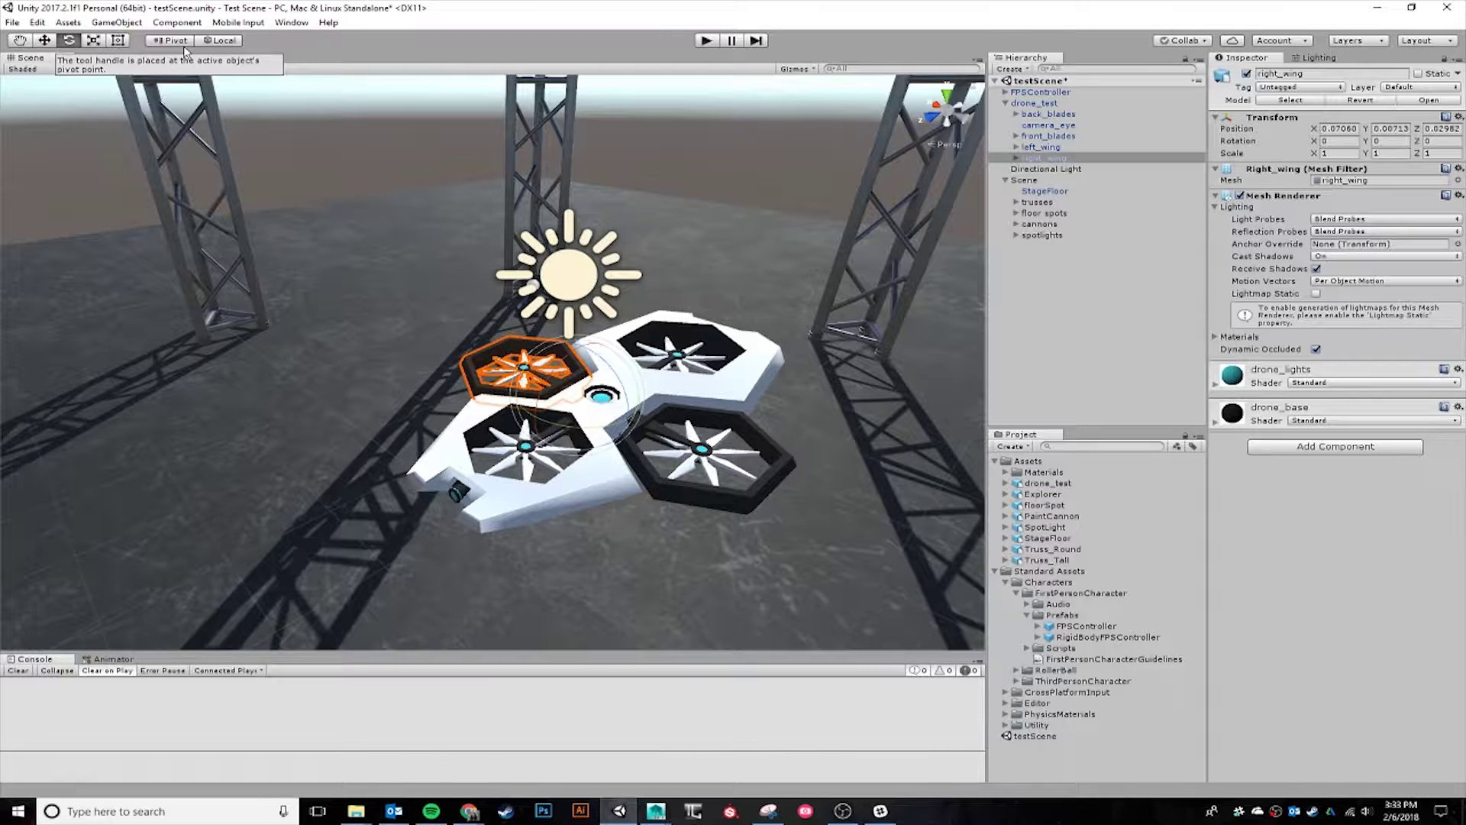
- Try rotating right_wing about its pivot, around X to about -34 degrees and around Z by about 1 degree
alt+drag(588, 441, 640, 336)
scroll(607, 430, up, 5)
scroll(609, 430, down, 2)
scroll(607, 430, down, 5)
key(z)
key(z)
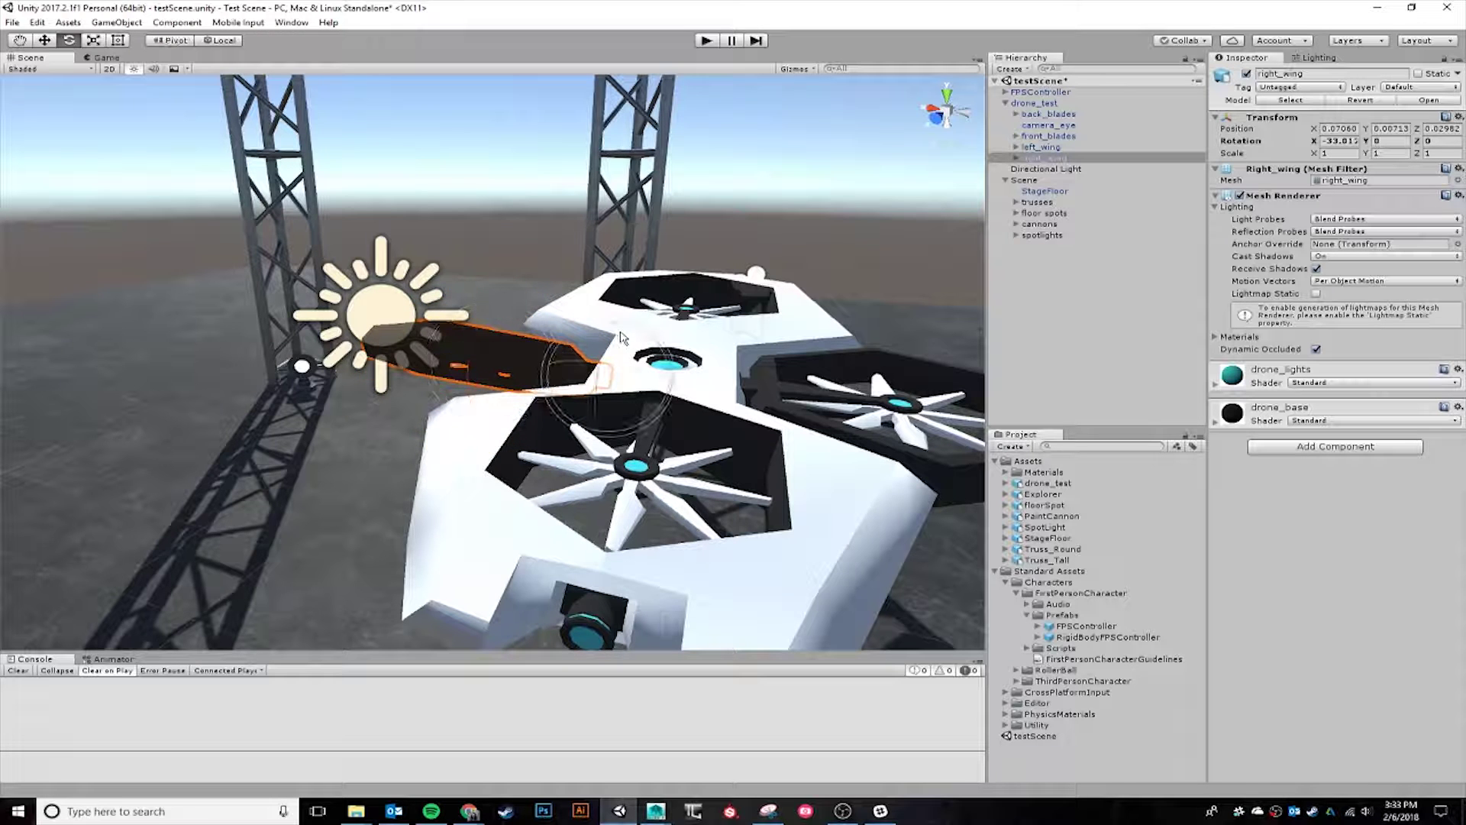
key(ctrl+z)
drag(633, 332, 640, 327)
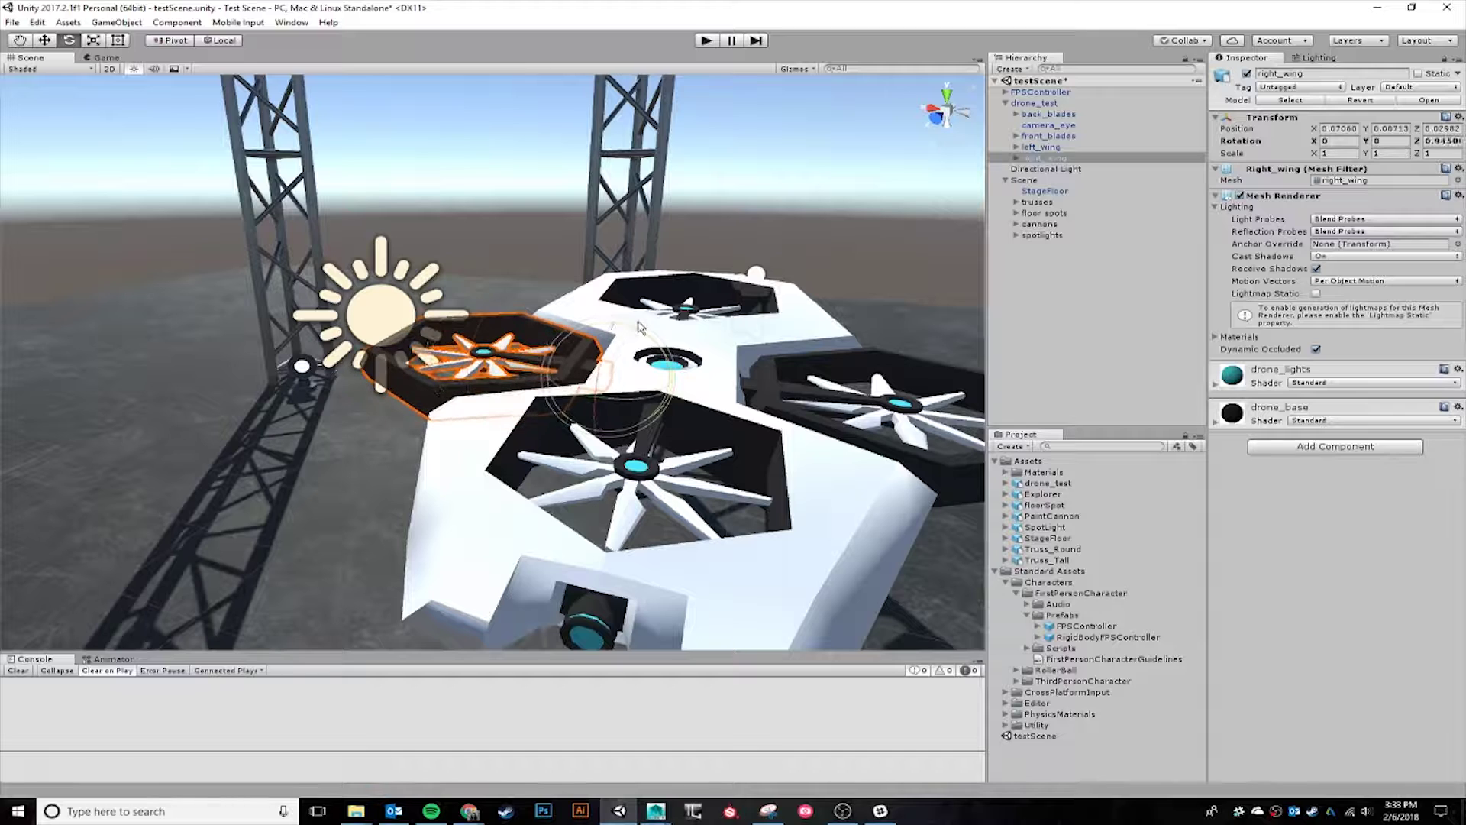
key(ctrl+z)
- Select right_wing and left_wing in turn to examine where each wing's rotation pivot sits
click(1046, 158)
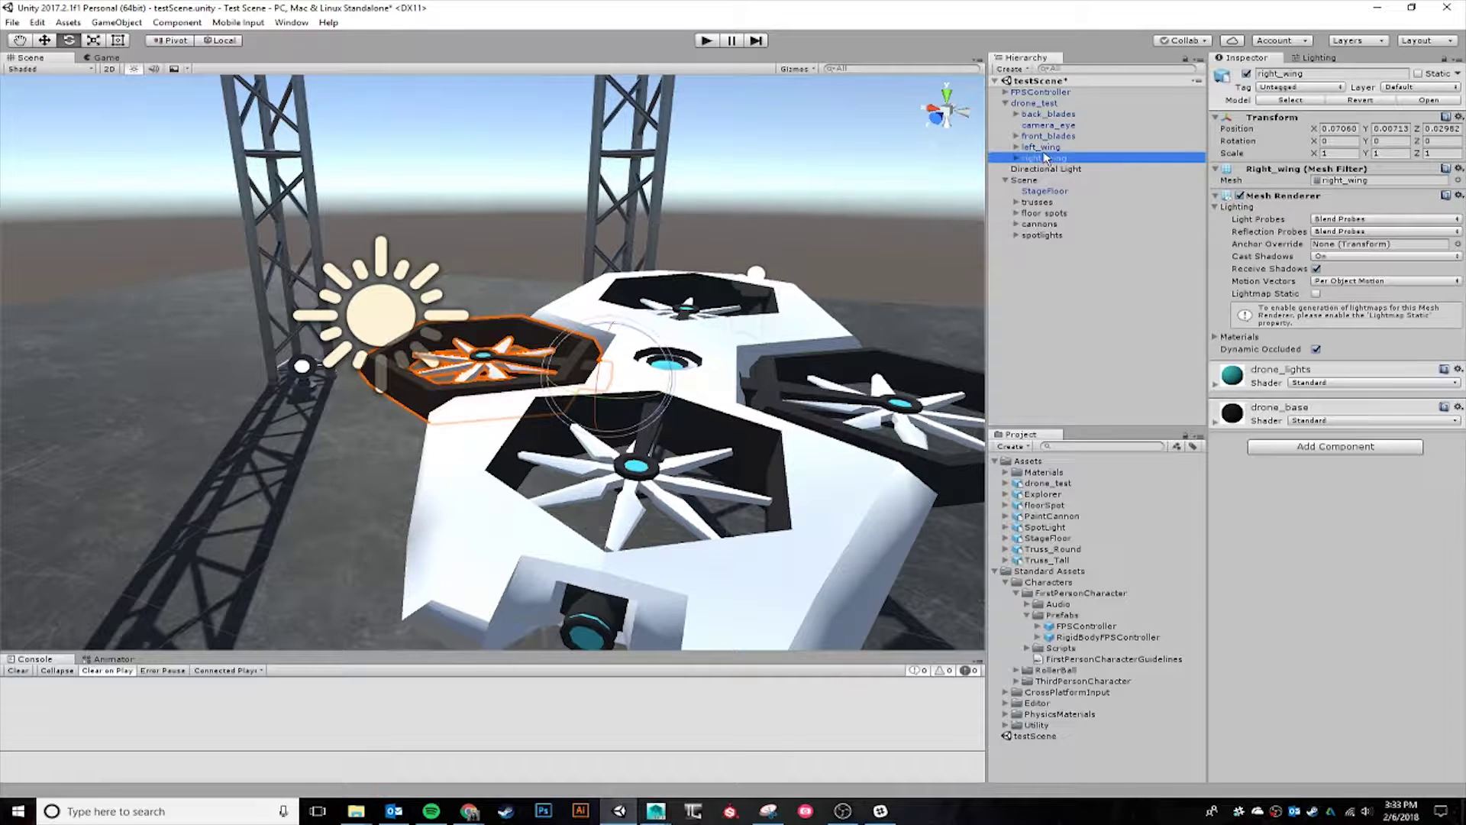
click(1041, 148)
drag(778, 361, 835, 362)
middle_drag(835, 362, 731, 346)
scroll(730, 346, down, 5)
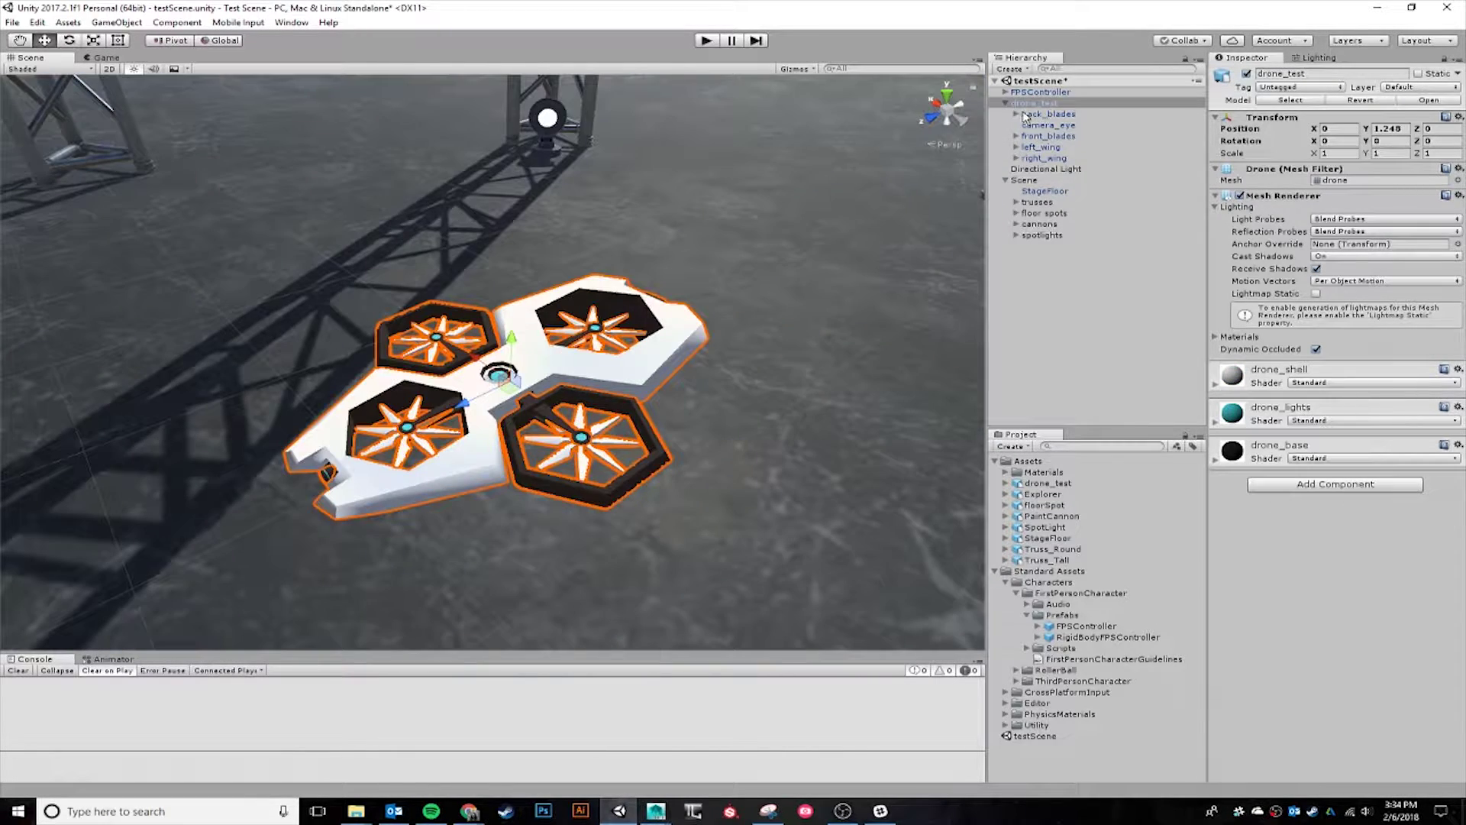
- Rotate the drone's back_blades around Y to about 7 degrees and its front_blades around Y to about -222 degrees
click(1027, 115)
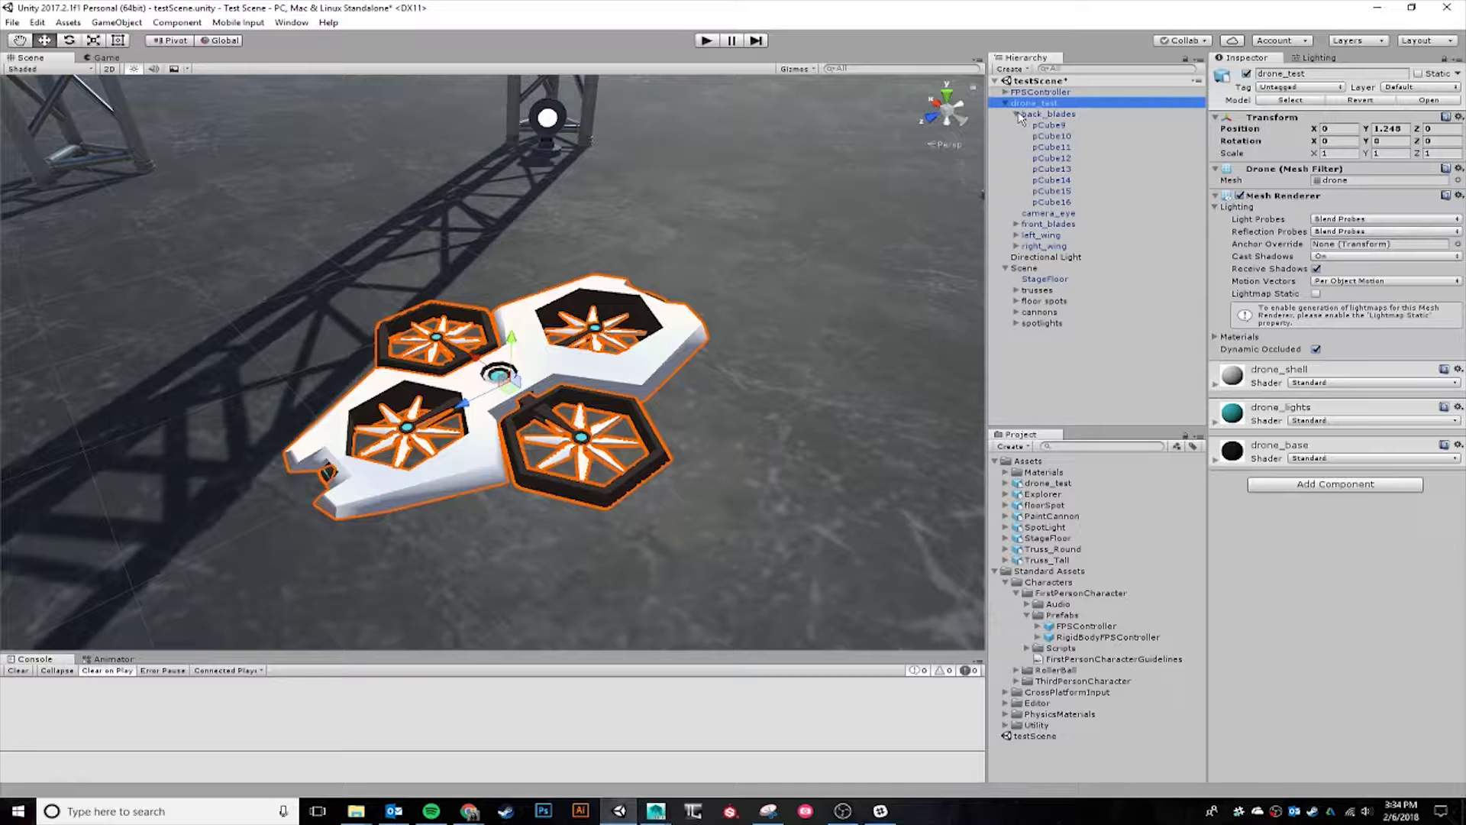
key(e)
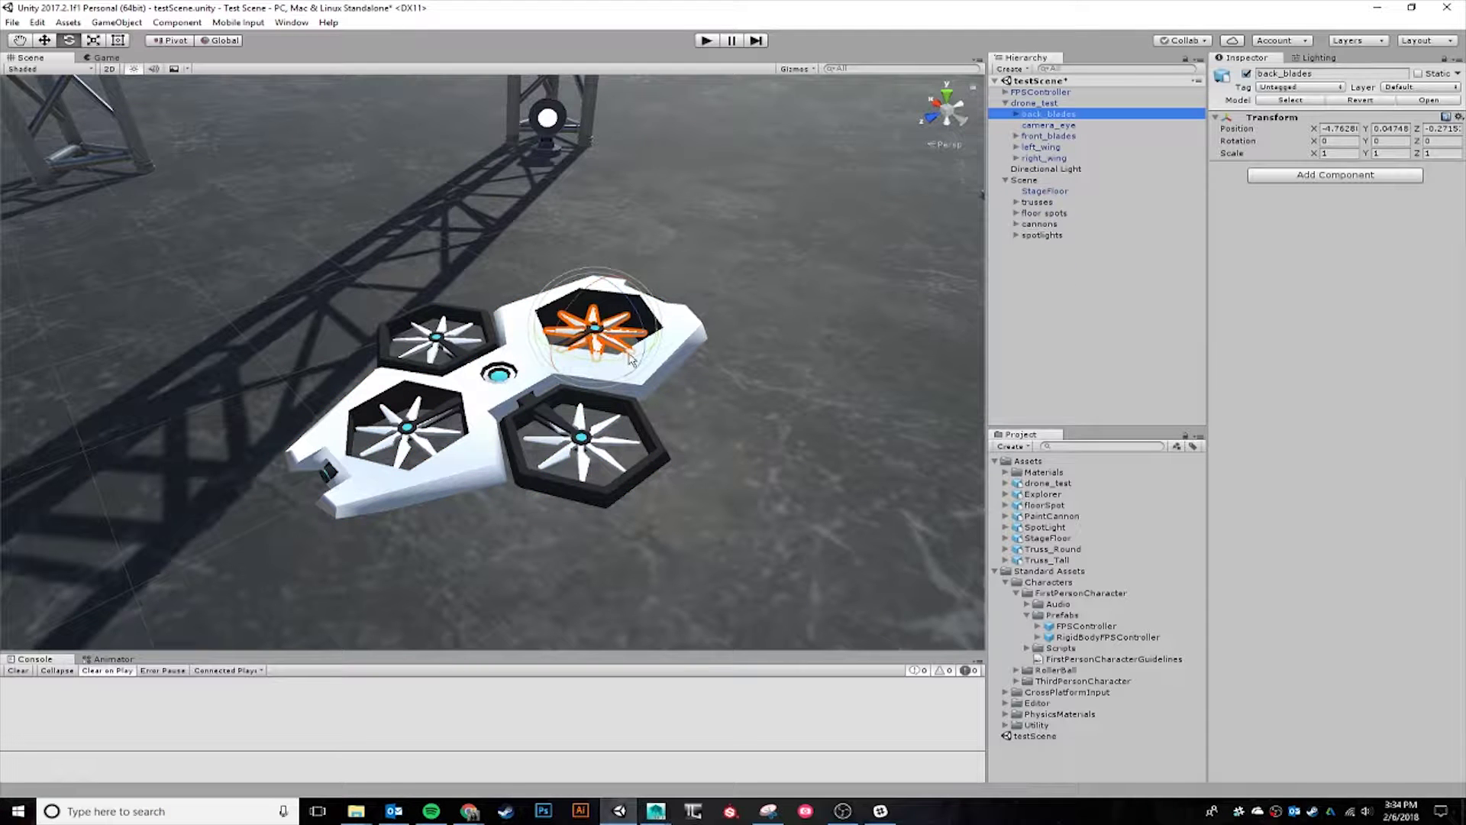
drag(631, 359, 640, 383)
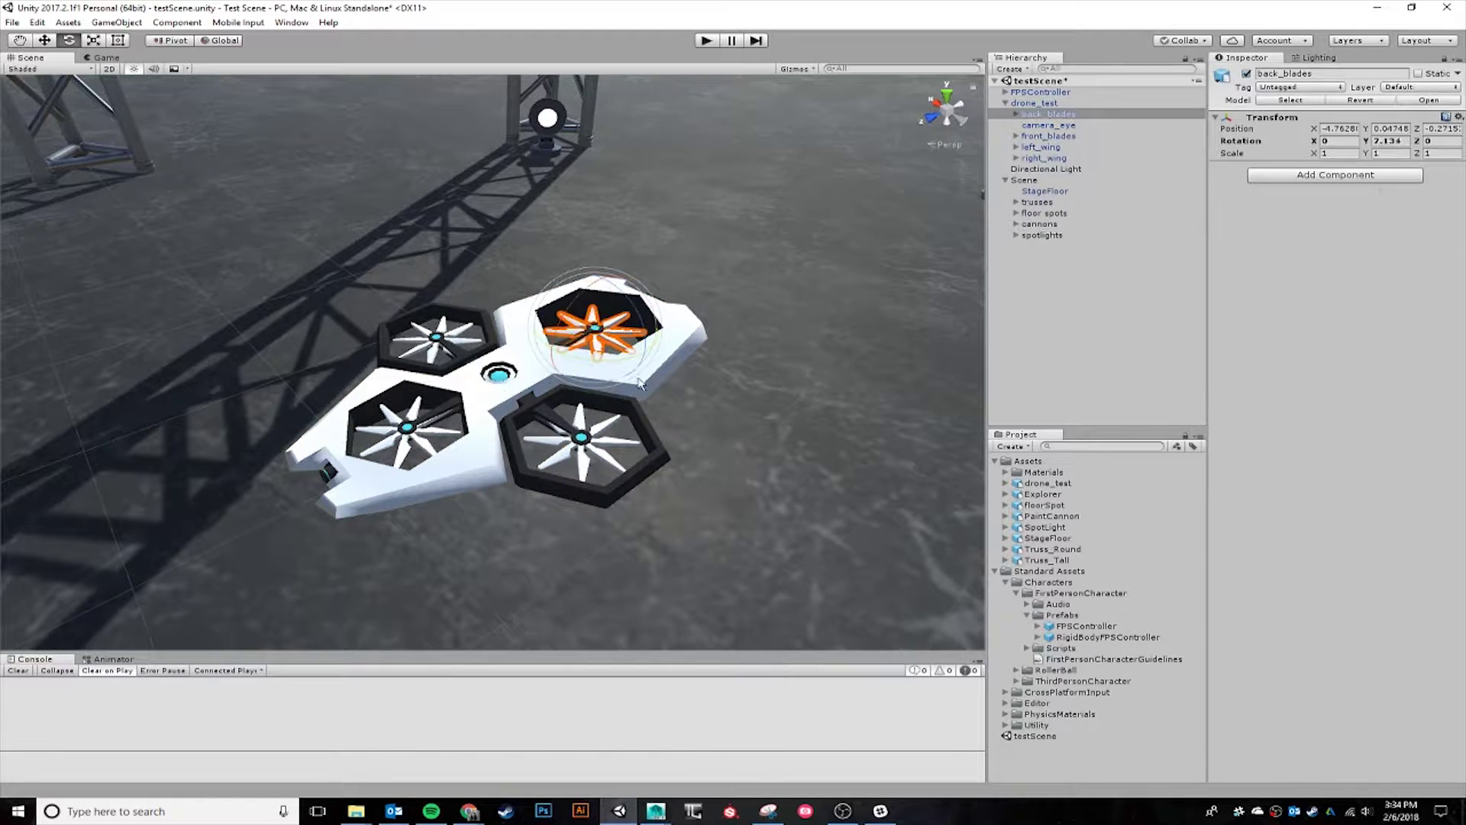
click(1054, 136)
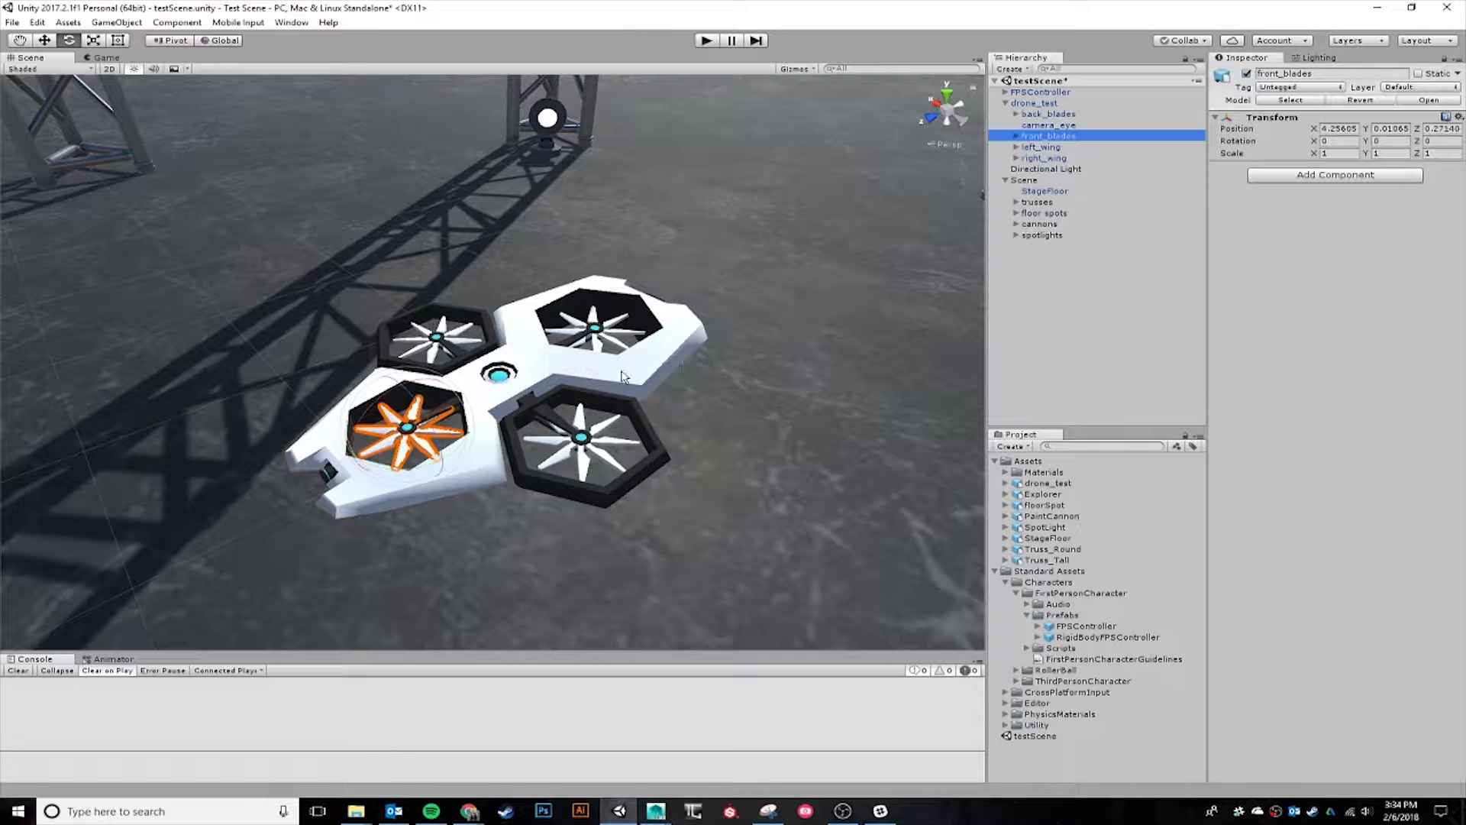
click(410, 472)
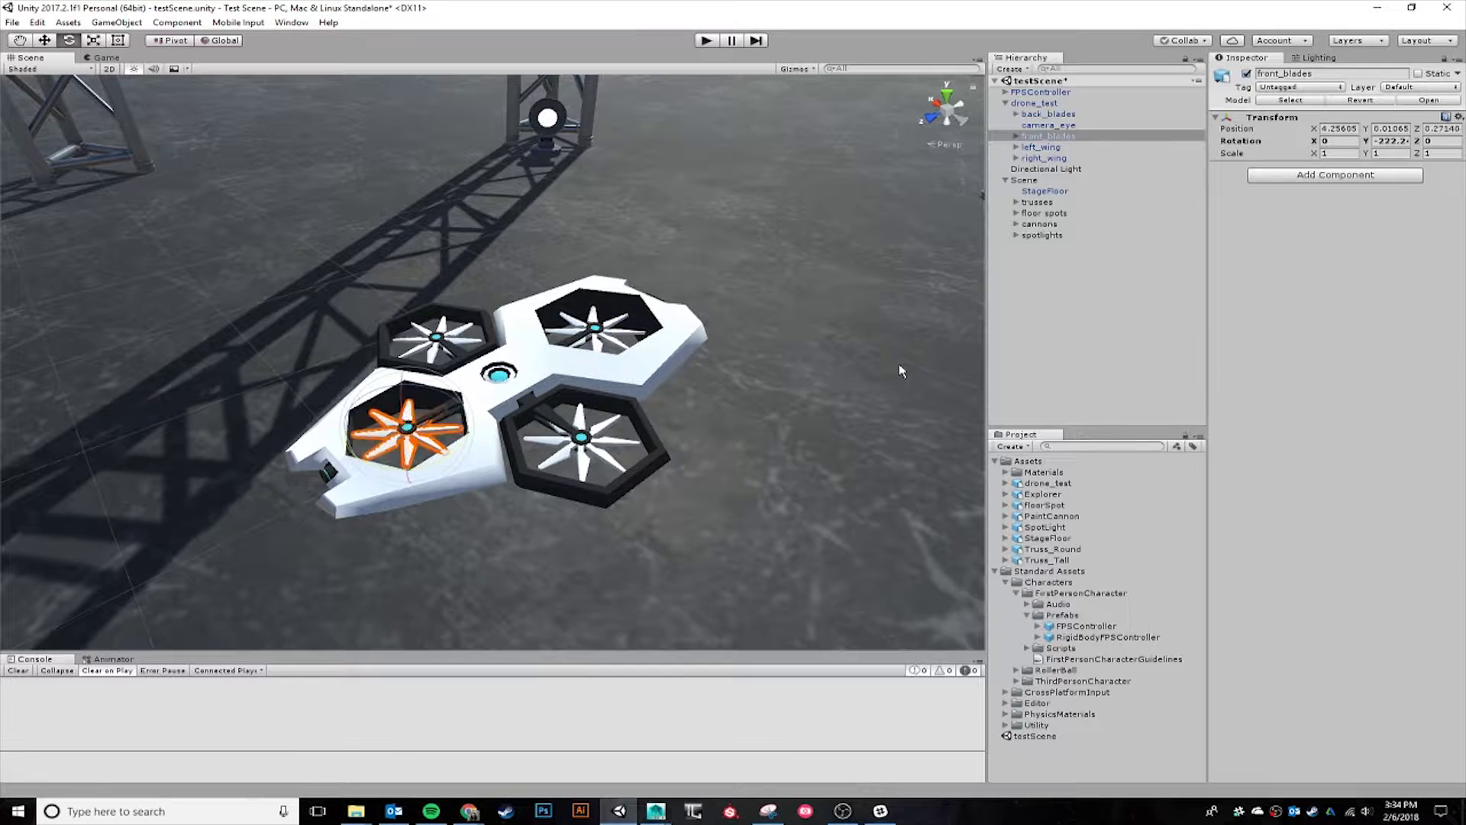
- Try rotating camera_eye about its pivot, to about 60.5 degrees around Z, and undo the rotation
click(1066, 127)
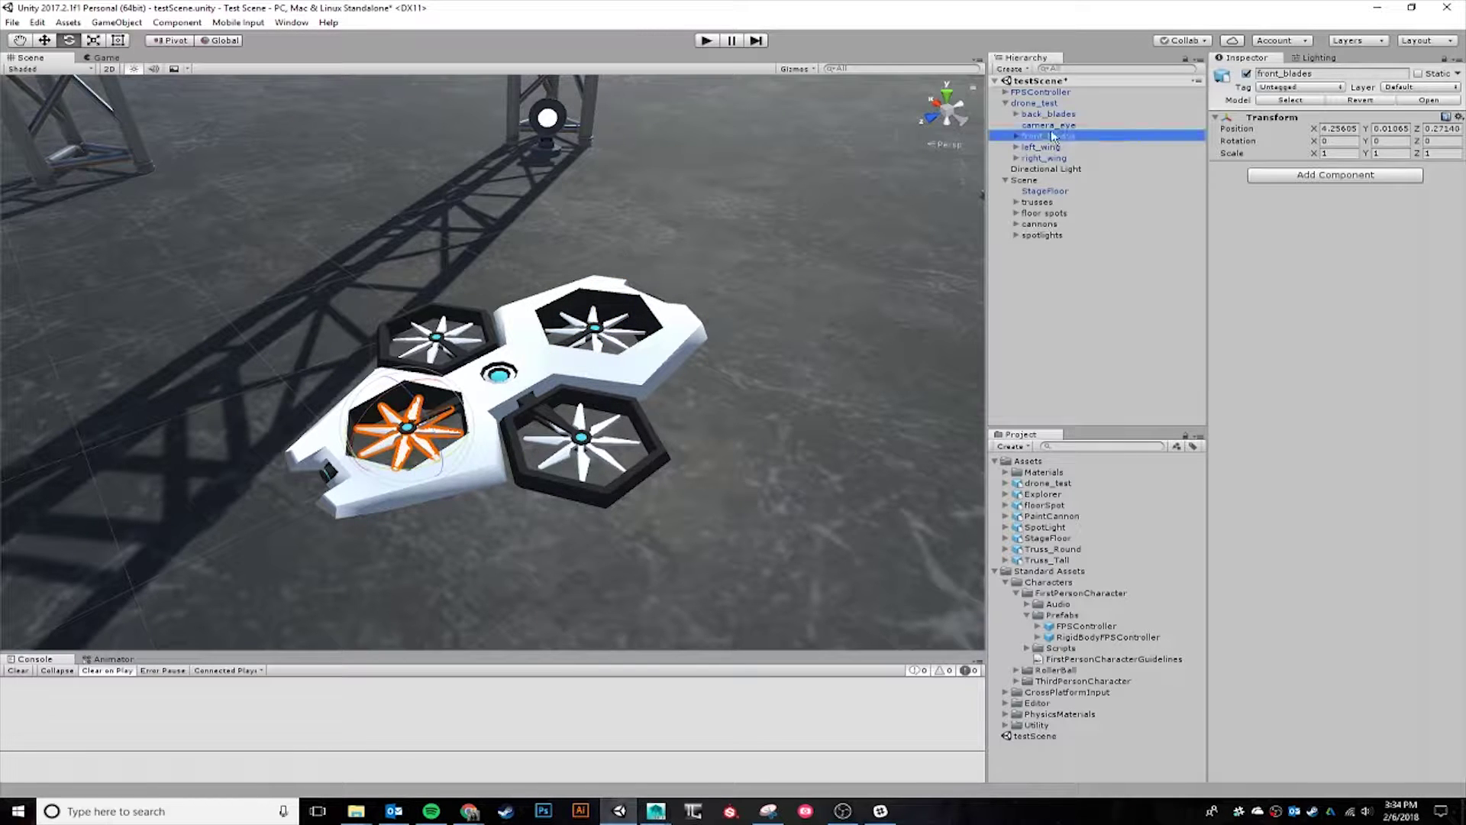
alt+drag(733, 382, 582, 359)
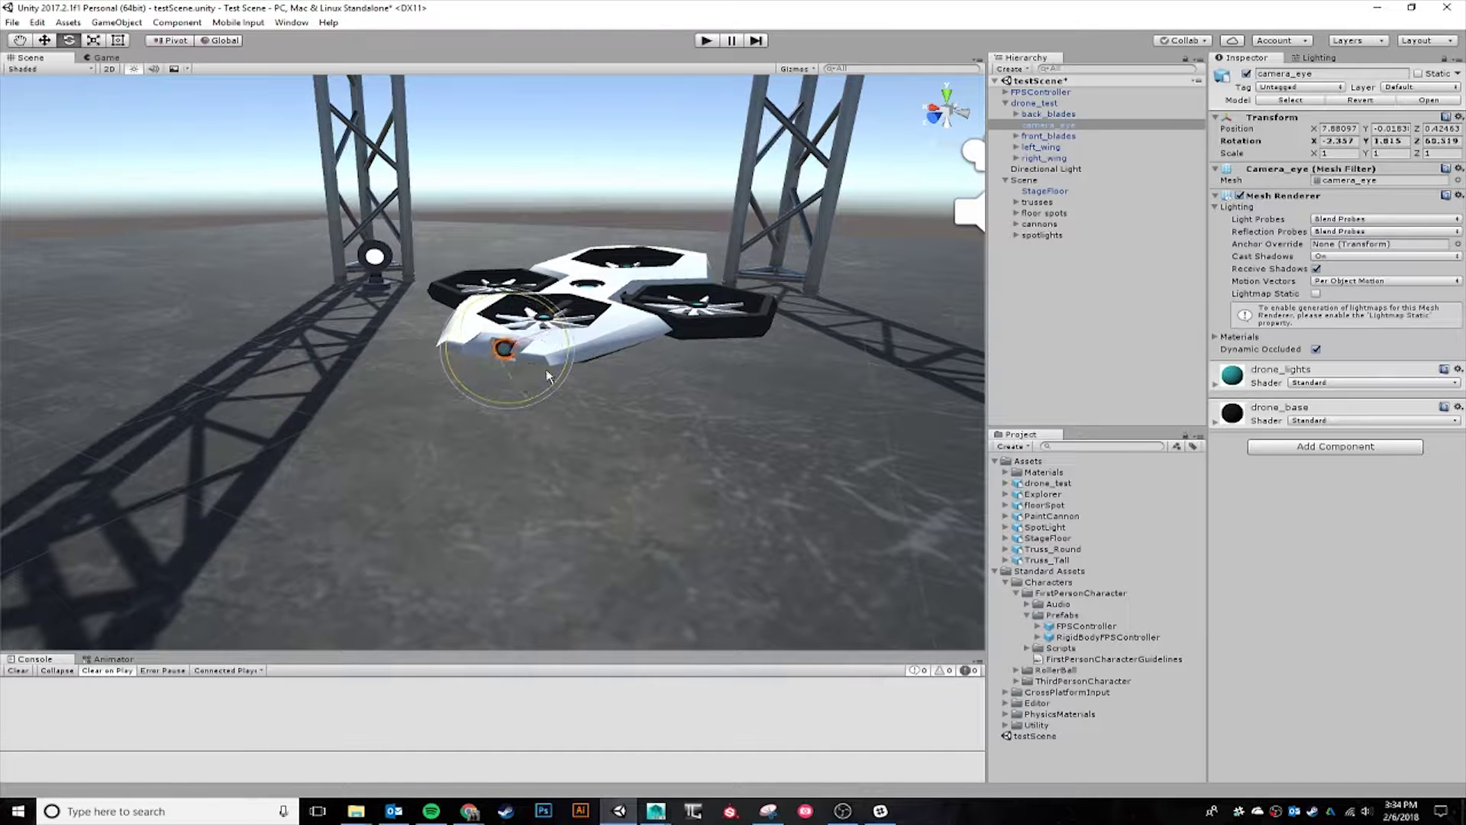
drag(499, 347, 481, 384)
key(ctrl+z)
alt+drag(724, 349, 653, 368)
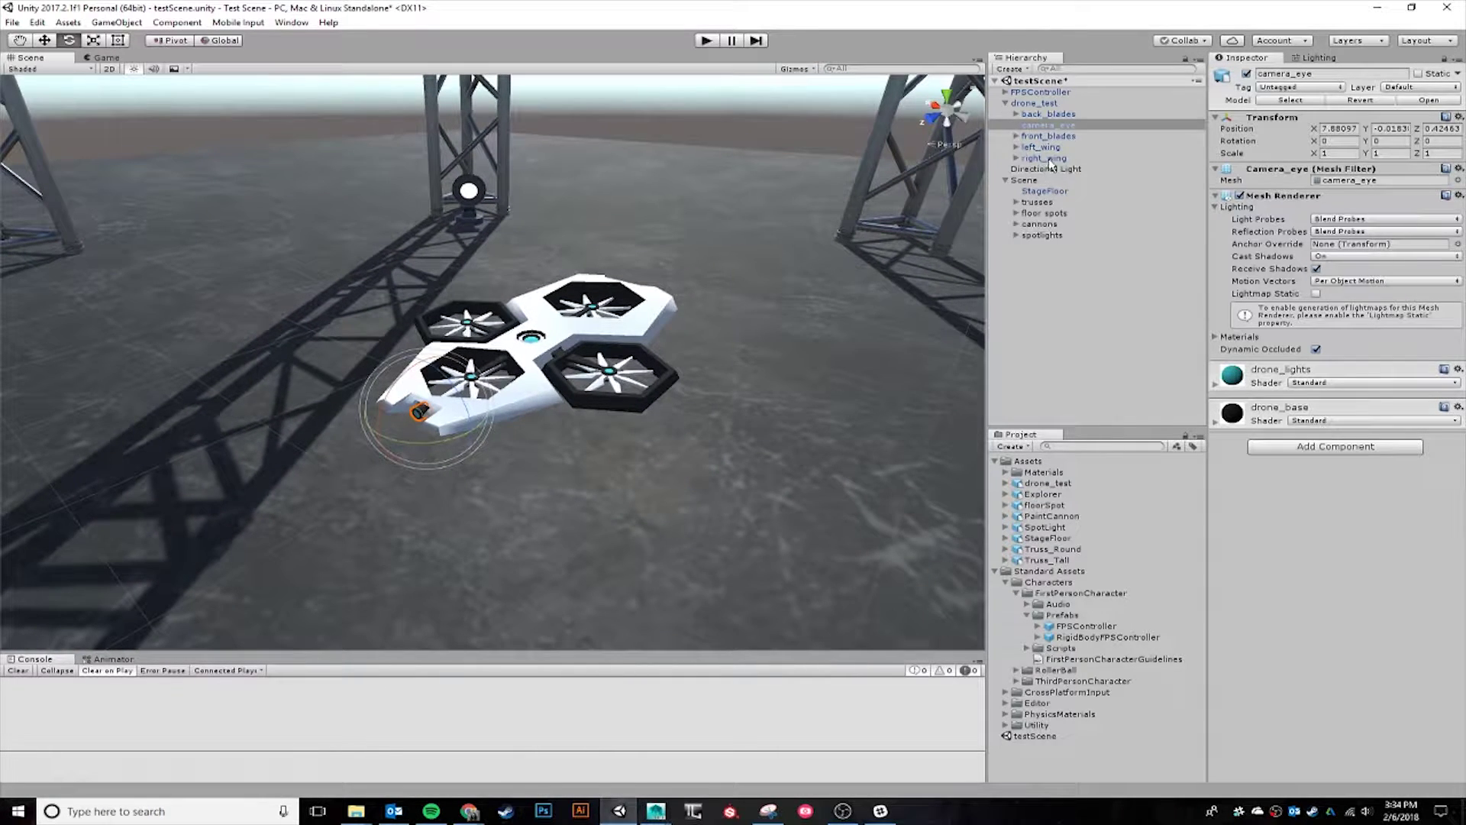
- Select right_wing, left_wing, front_blades and camera_eye in turn to examine where each part's pivot sits
click(1053, 158)
click(1046, 148)
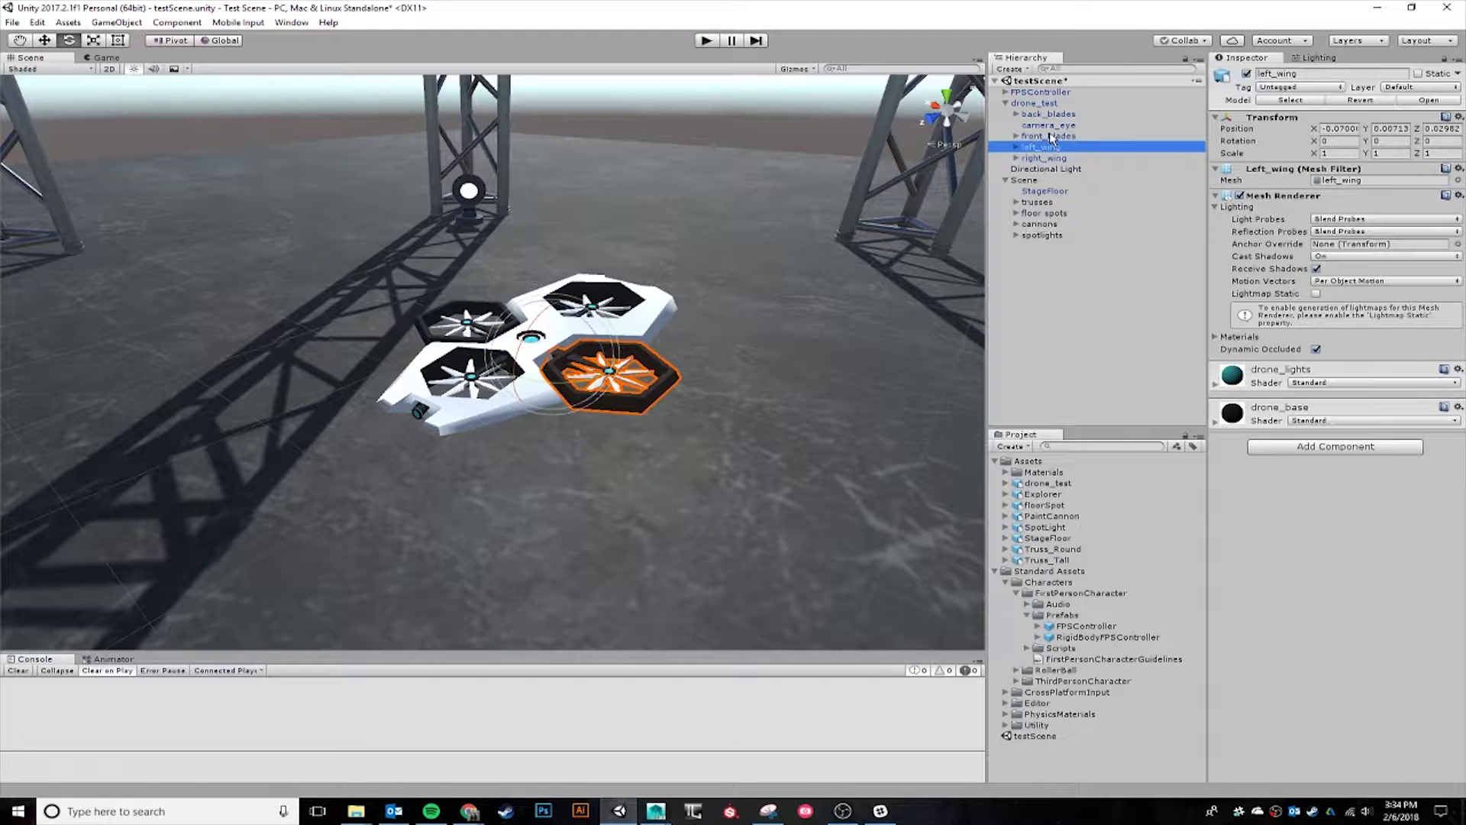
click(1050, 135)
click(1045, 124)
- Examine the whole drone within the stage from several angles and distances
alt+drag(656, 360, 591, 381)
alt+drag(510, 462, 720, 477)
alt+drag(633, 394, 678, 466)
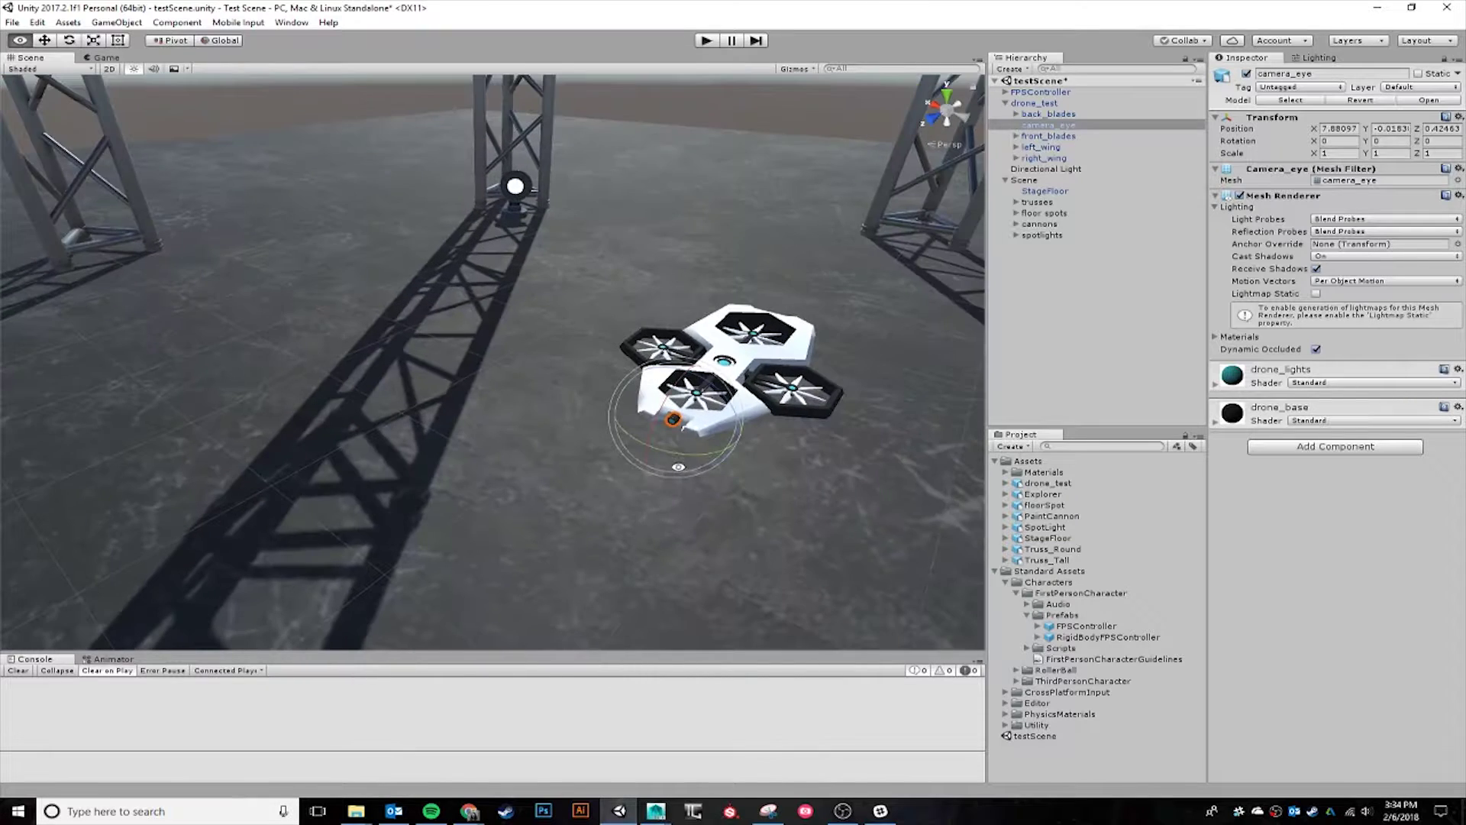
alt+drag(775, 441, 655, 456)
scroll(657, 450, down, 1)
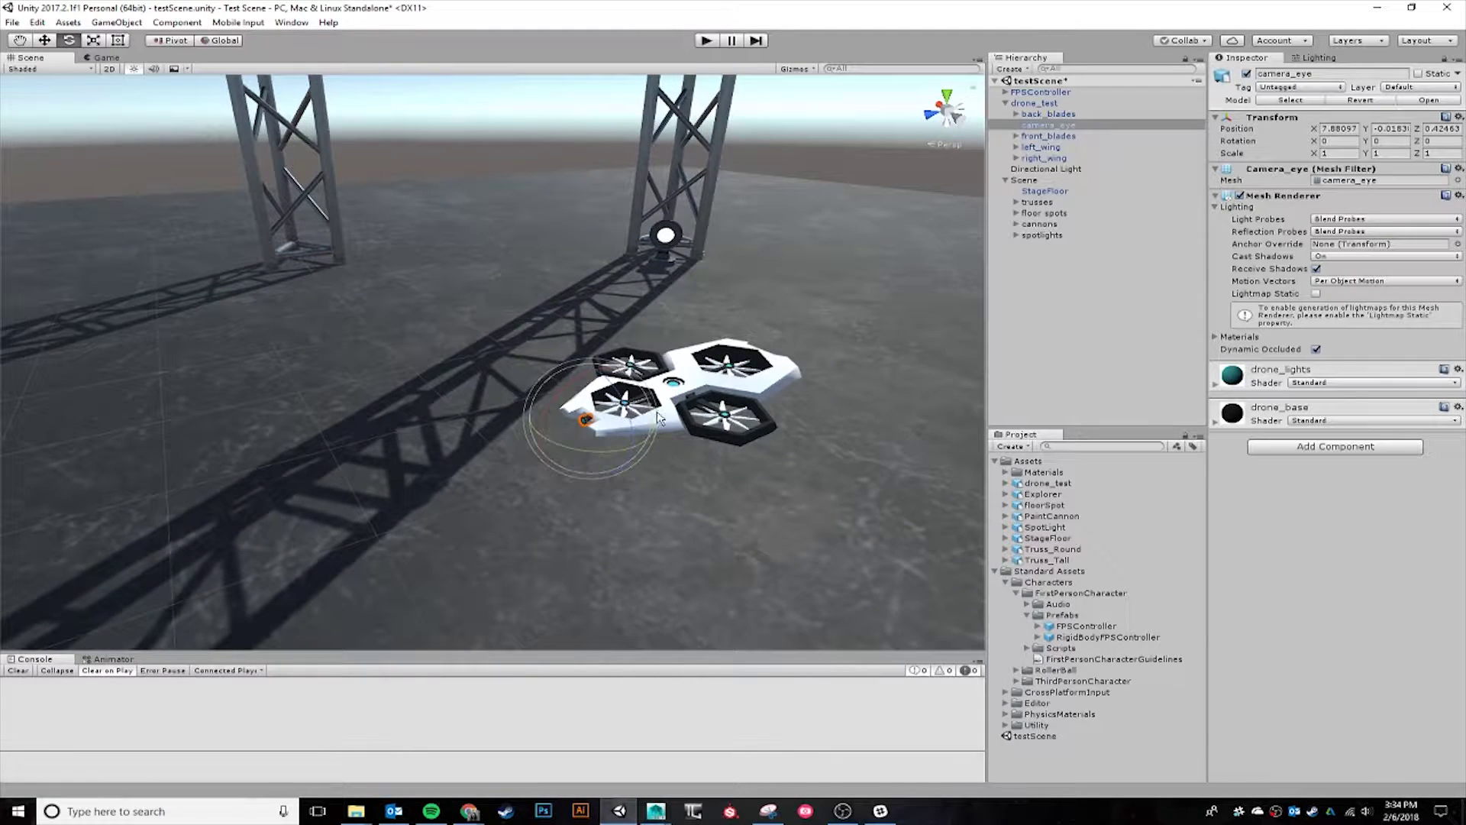
middle_drag(737, 432, 692, 419)
alt+drag(692, 418, 690, 424)
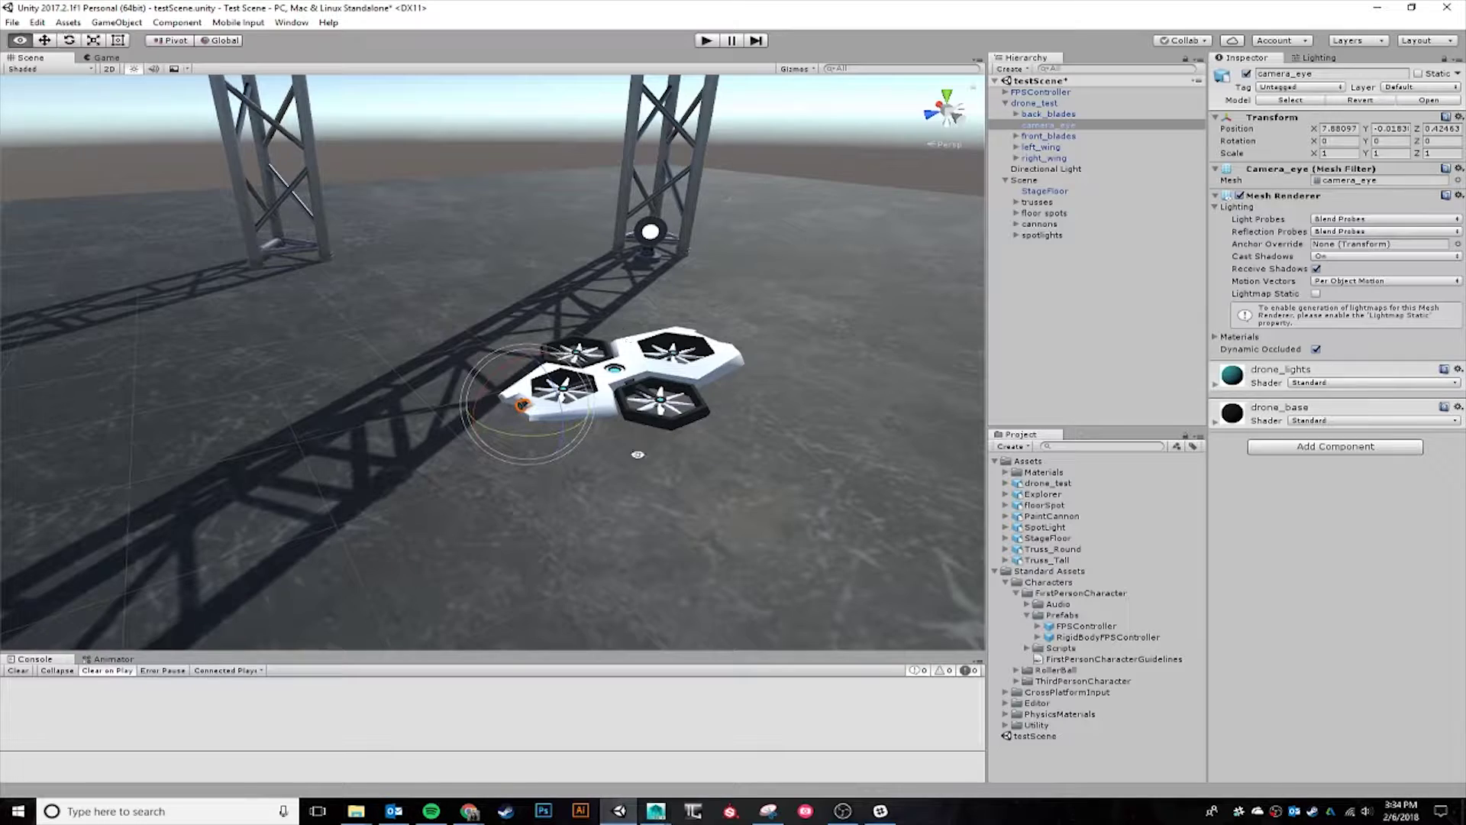
alt+drag(638, 455, 589, 478)
scroll(681, 327, down, 5)
scroll(674, 352, up, 3)
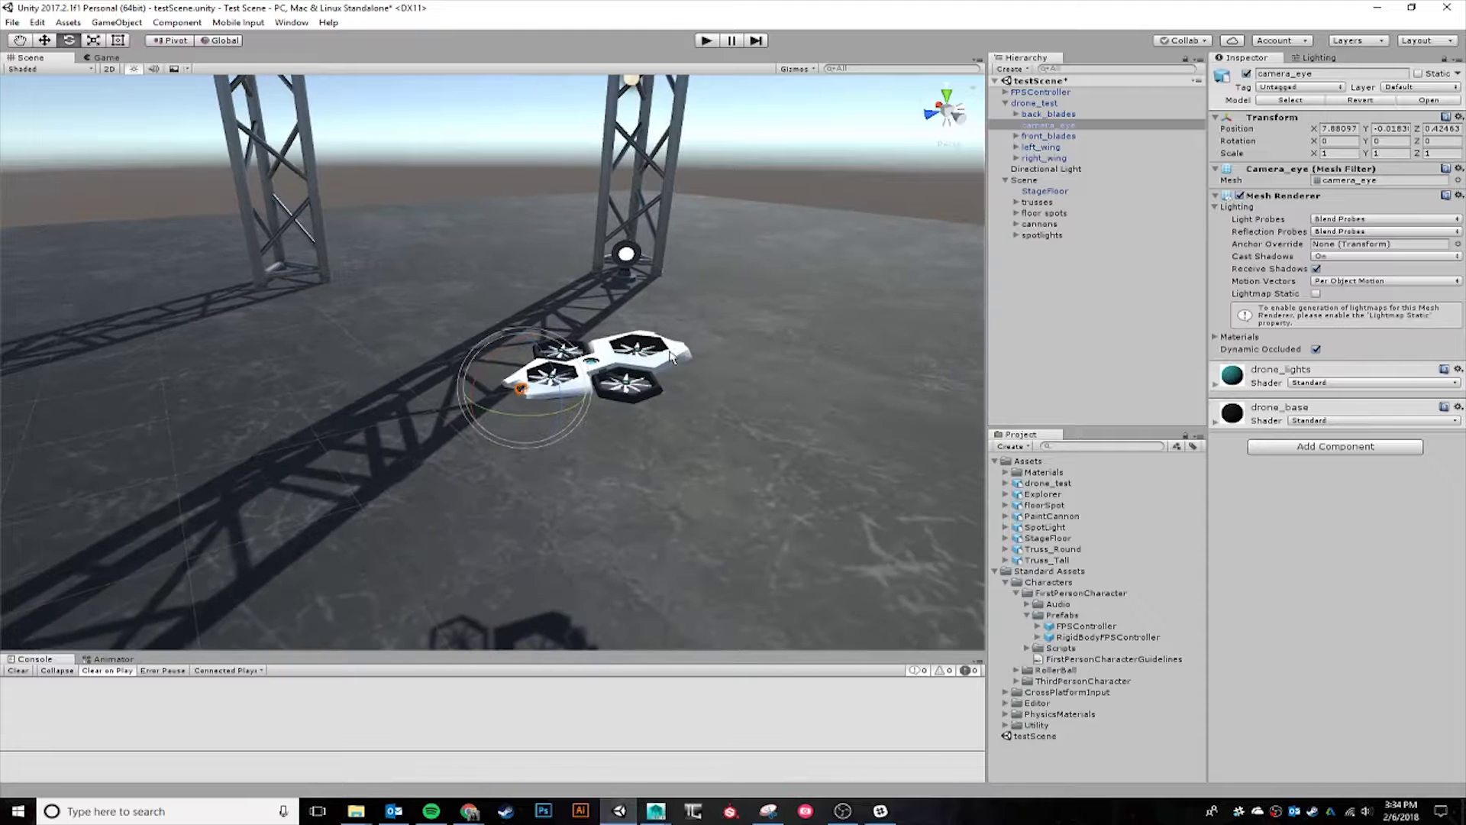
- Select drone_test and raise the whole drone above the stage floor to a Y position of 1.808
click(1043, 109)
key(f)
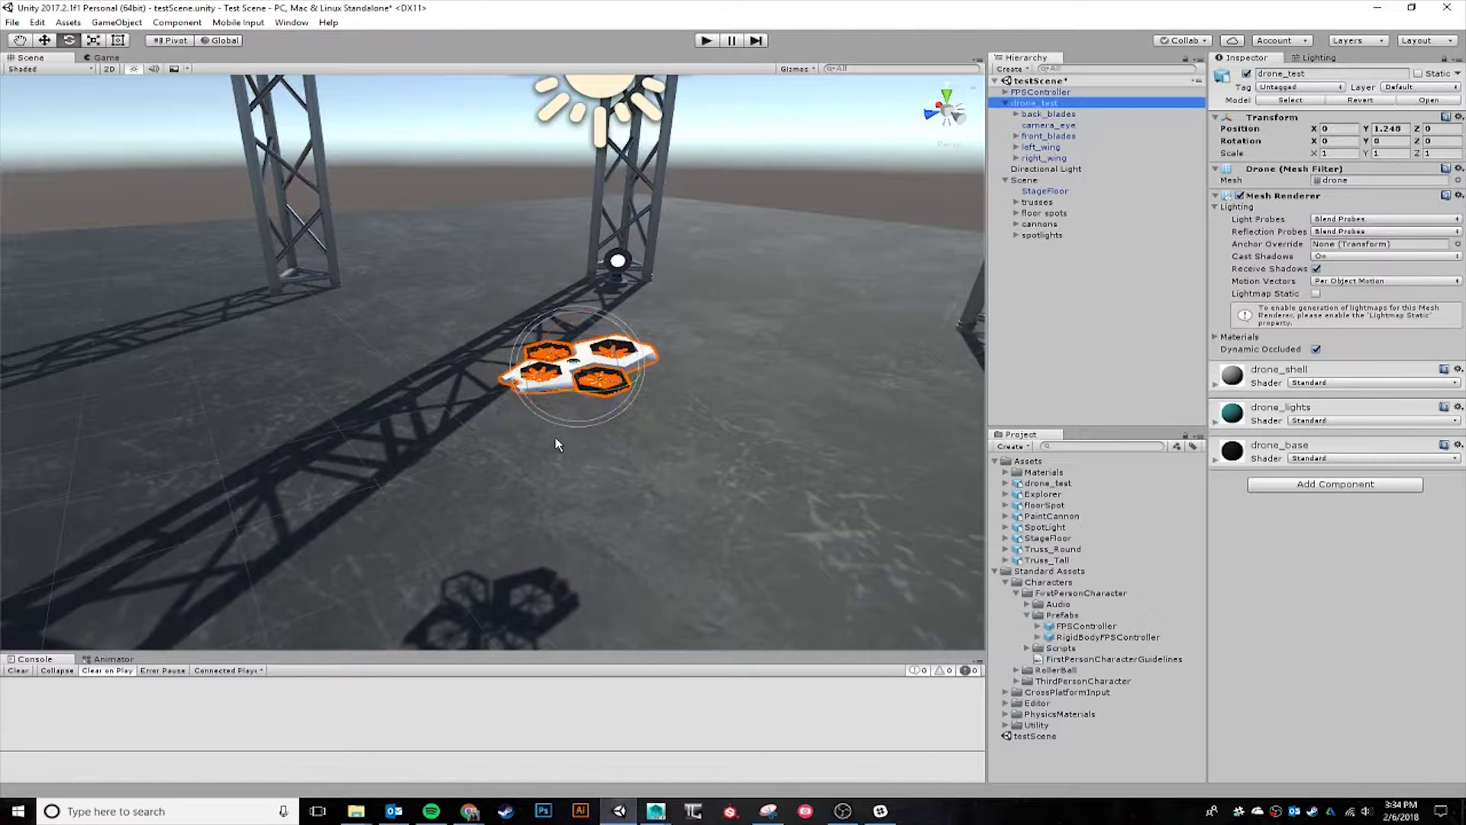
key(w)
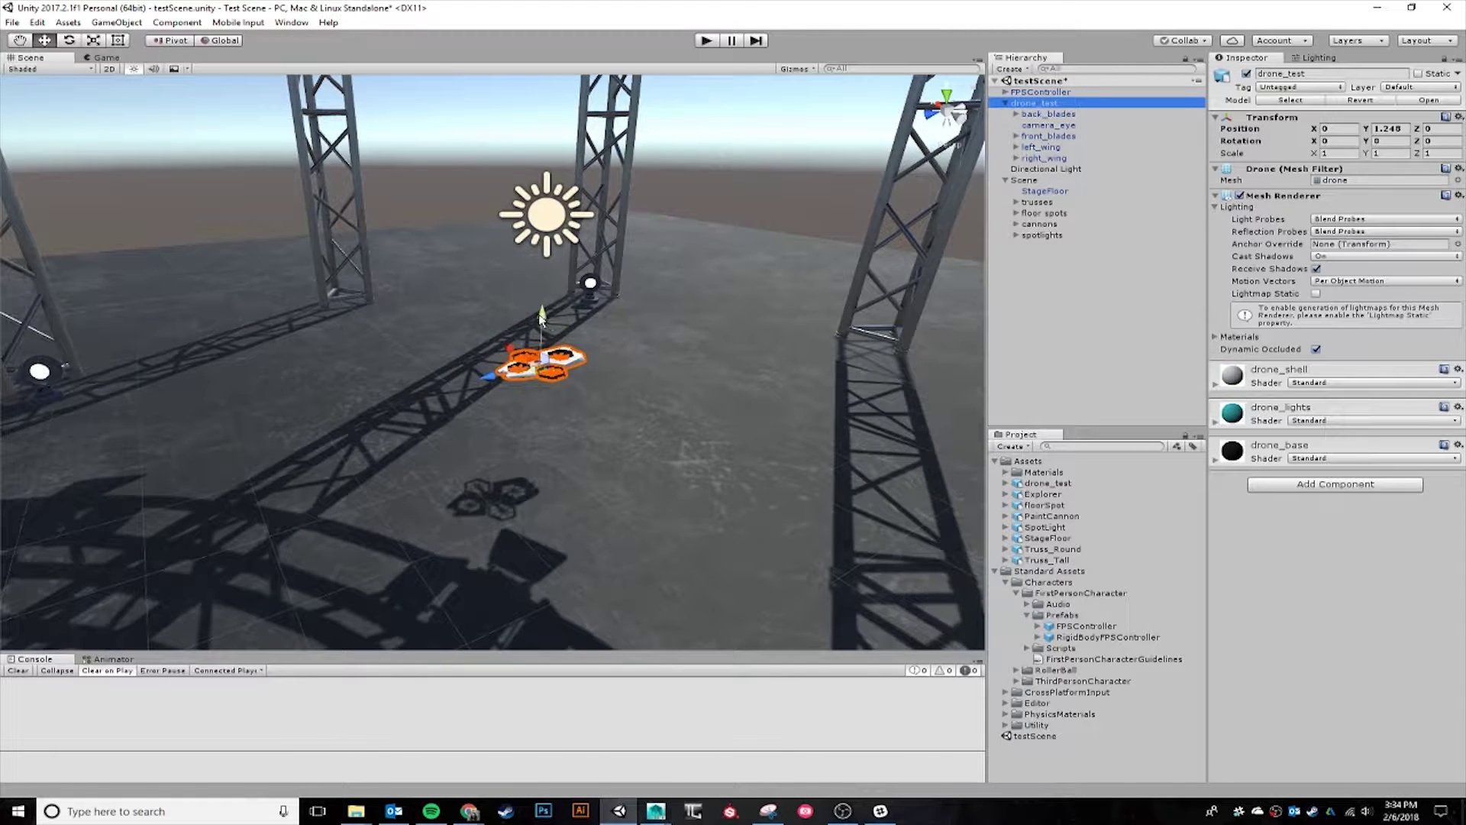
drag(541, 319, 541, 277)
- Try rotating the whole drone_test about its pivot and undo the rotation
mouse_move(628, 369)
alt+mouse_down()
mouse_move(688, 393)
mouse_move(513, 391)
mouse_move(640, 393)
alt+mouse_up()
scroll(499, 358, up, 5)
key(e)
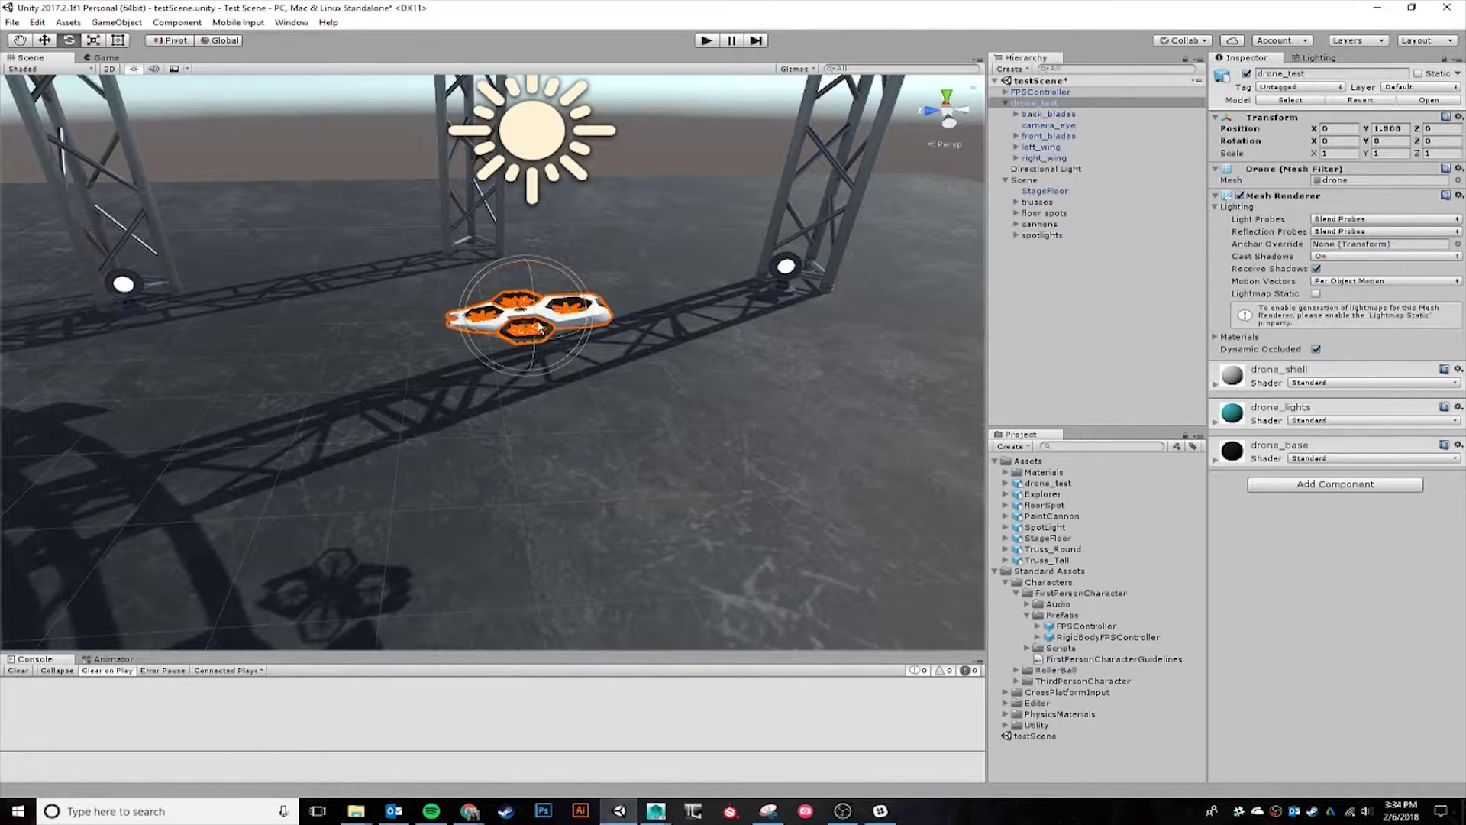
drag(546, 341, 752, 298)
key(ctrl+z)
- Select FPSController, run the scene and walk up to the hovering drone
alt+drag(563, 456, 855, 373)
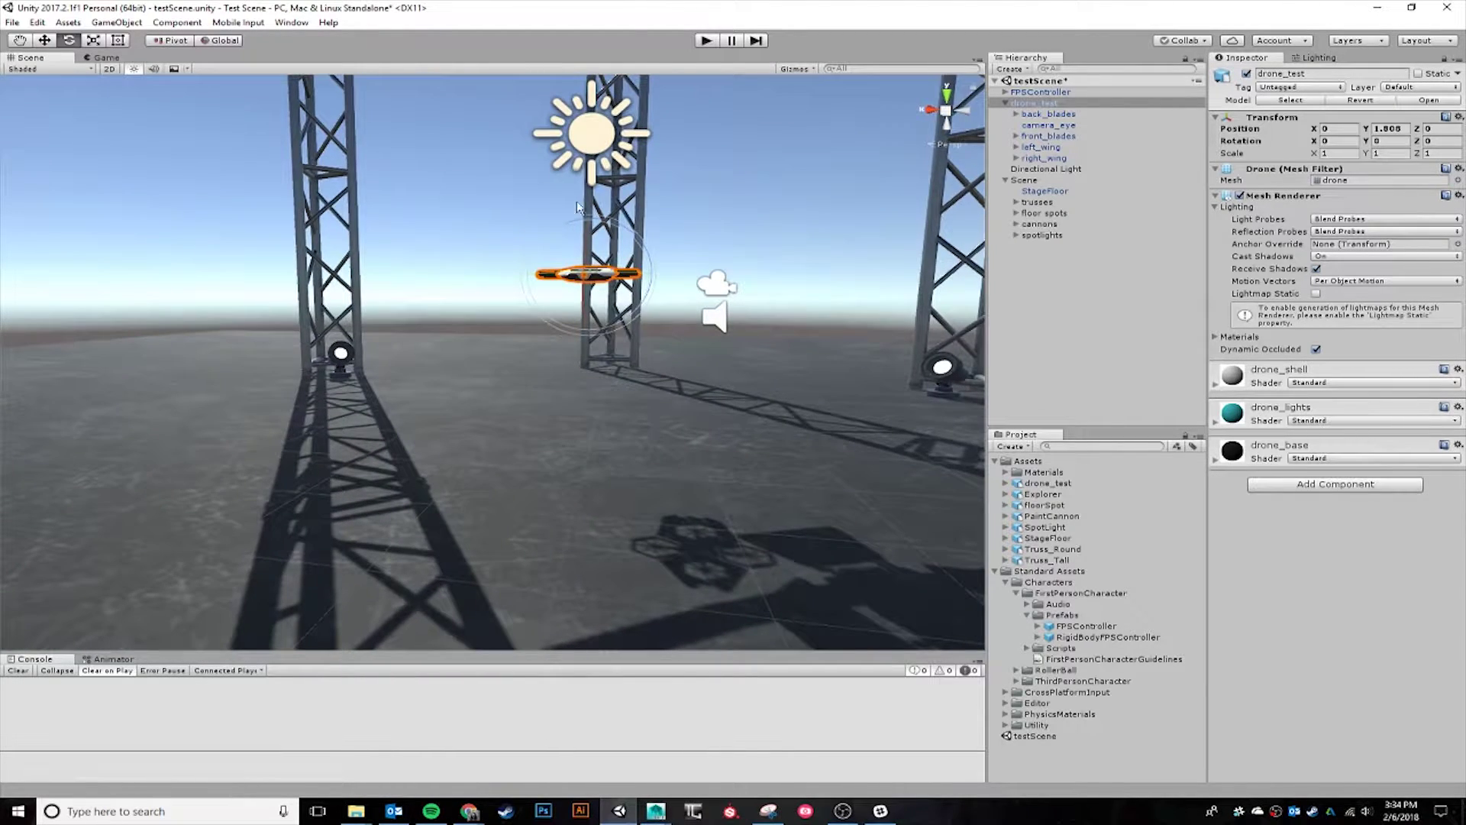
click(1050, 92)
alt+drag(678, 378, 672, 435)
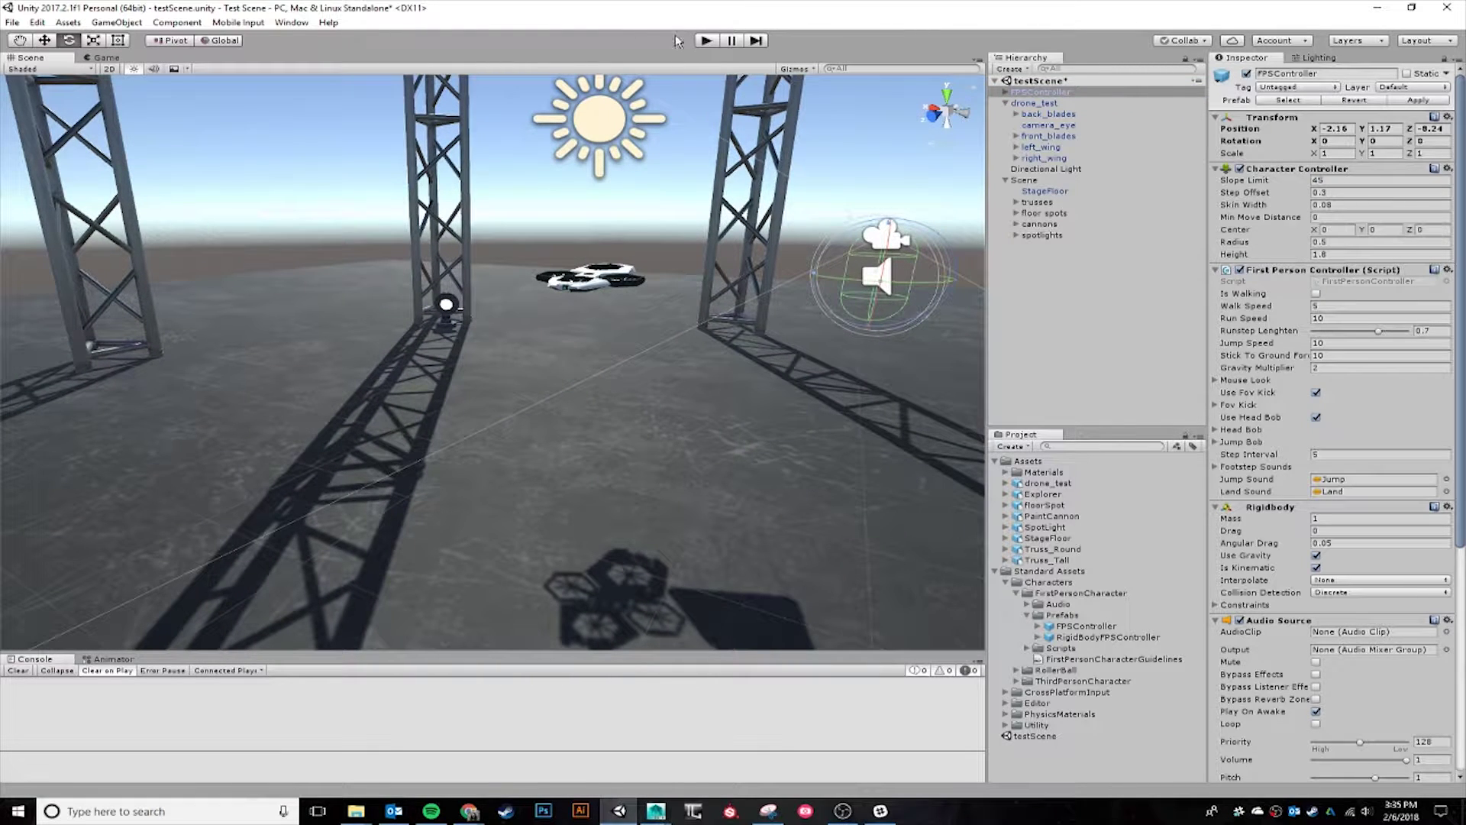
click(706, 41)
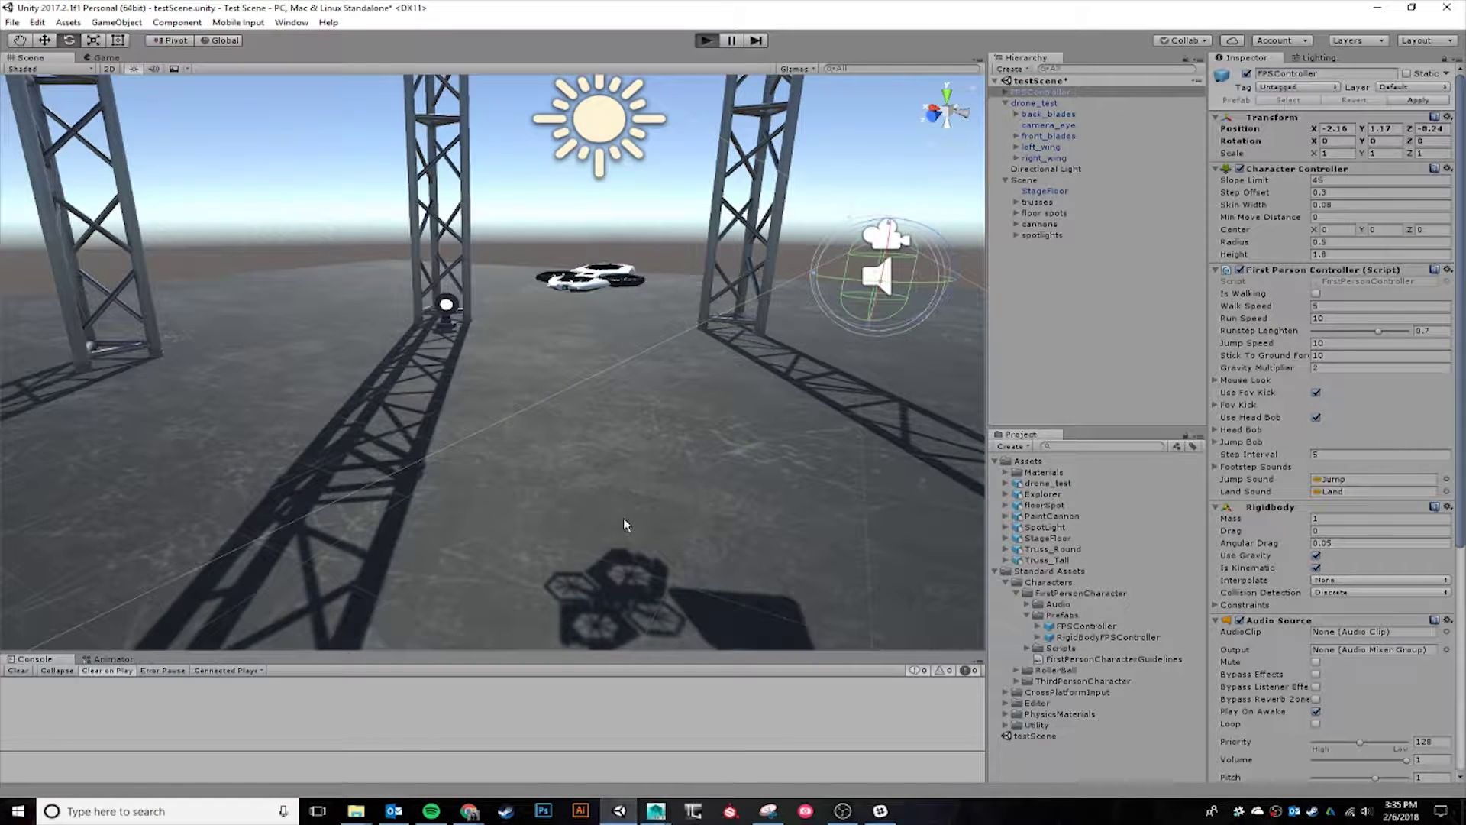
key(w)
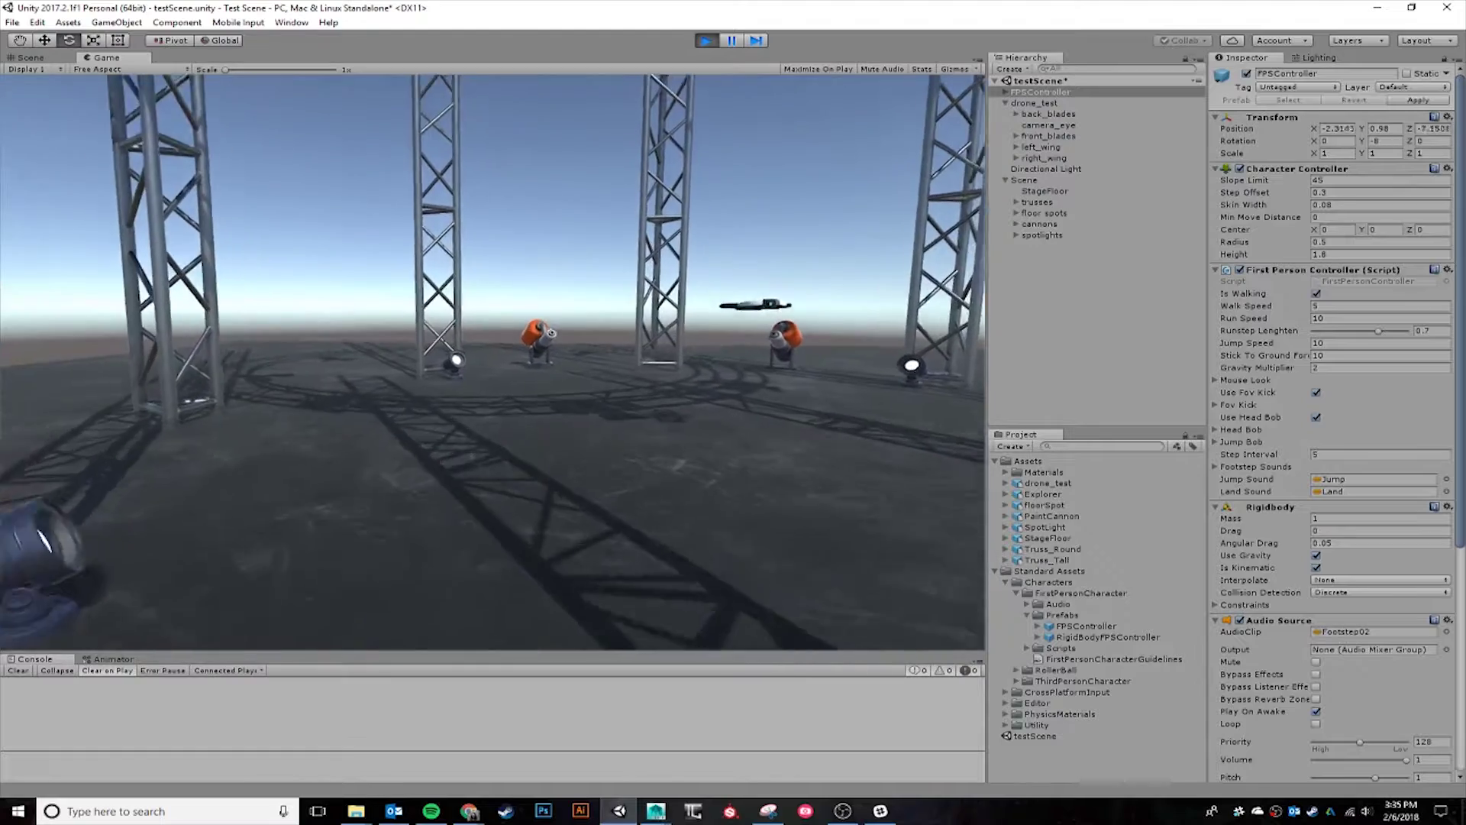
key(w)
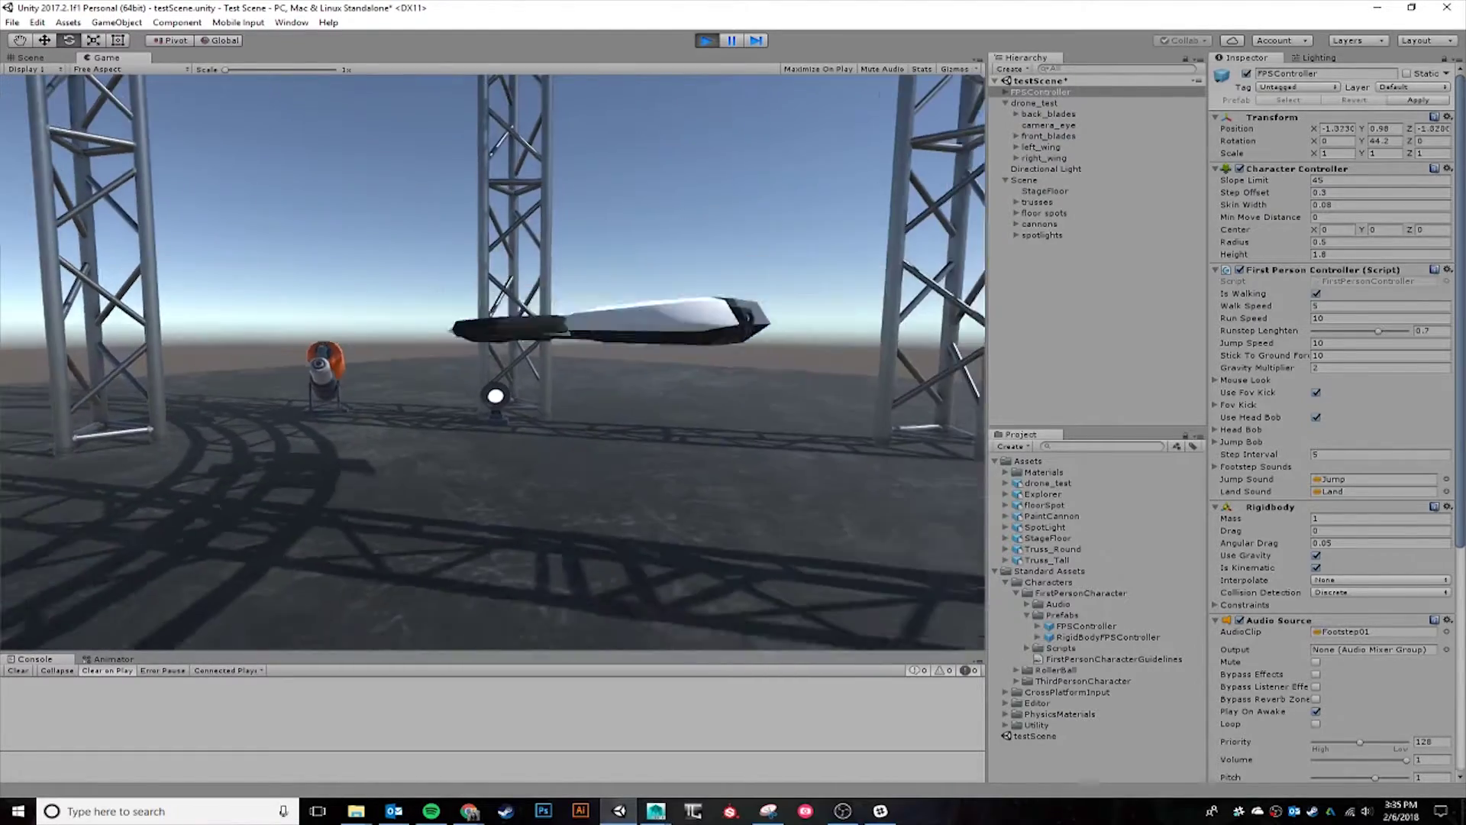
key(d)
key(a)
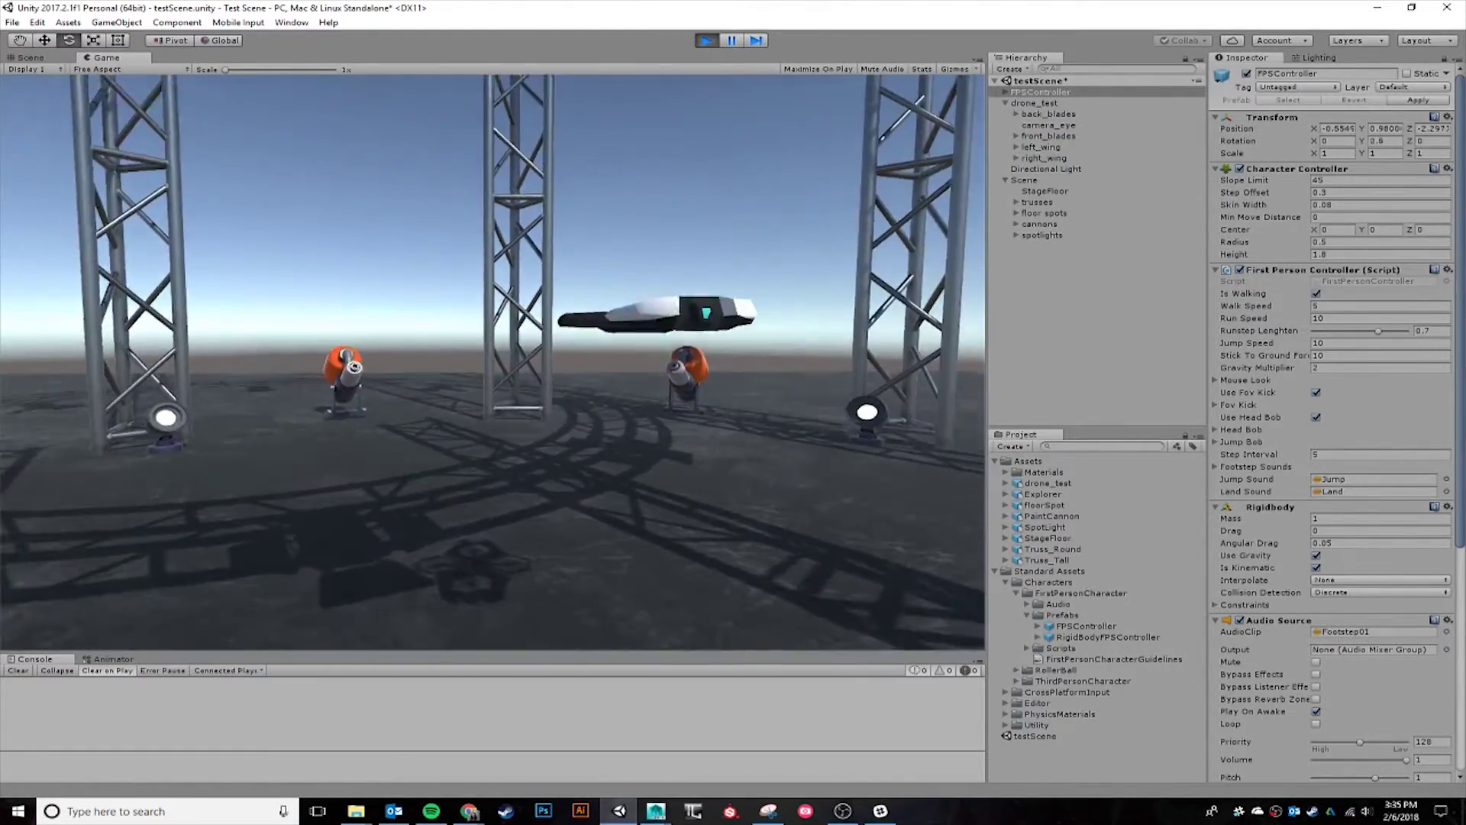
- Circle the drone in first person to examine it from the sides, front and back
key(a)
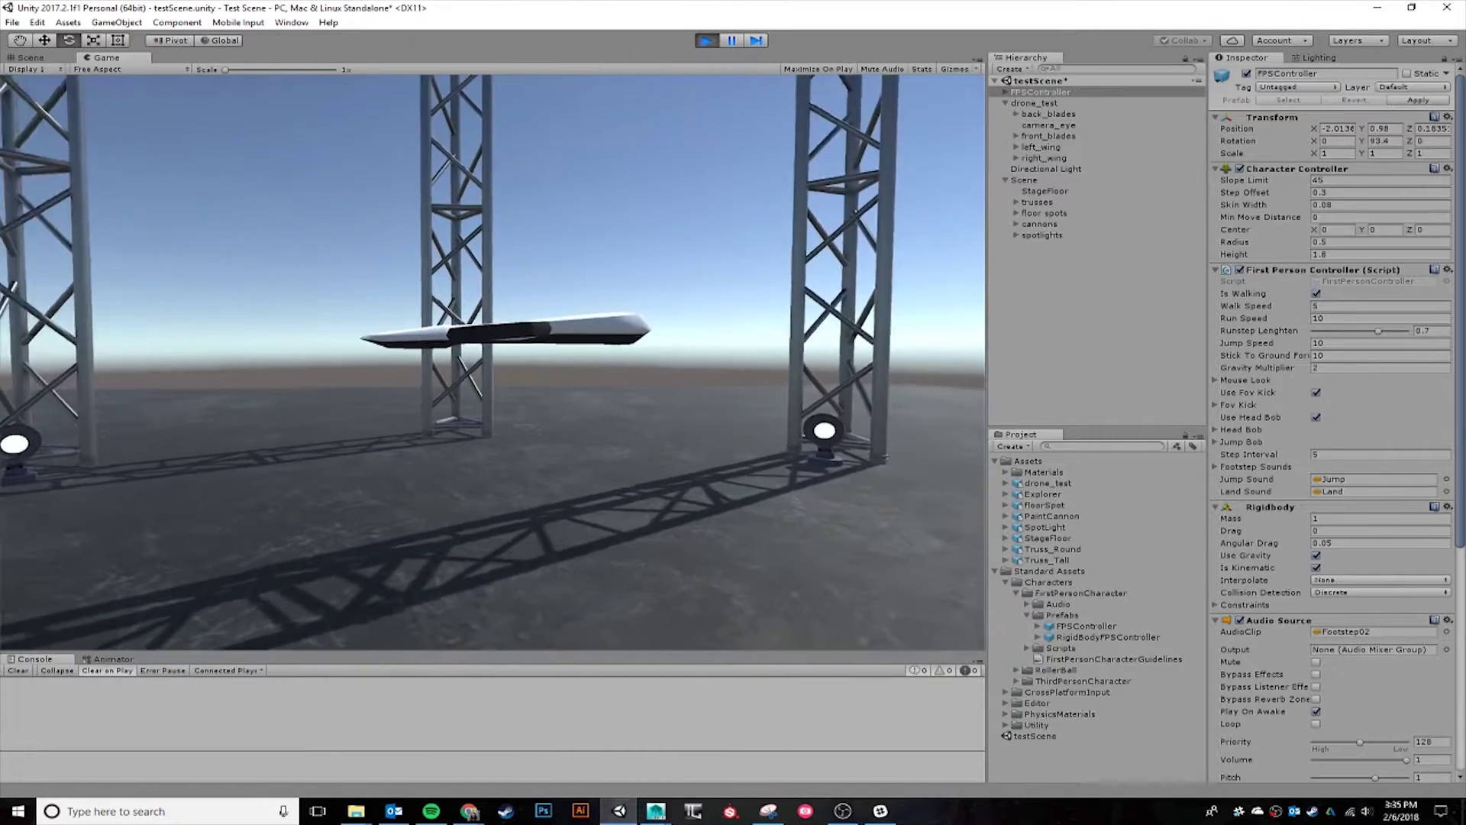
key(a)
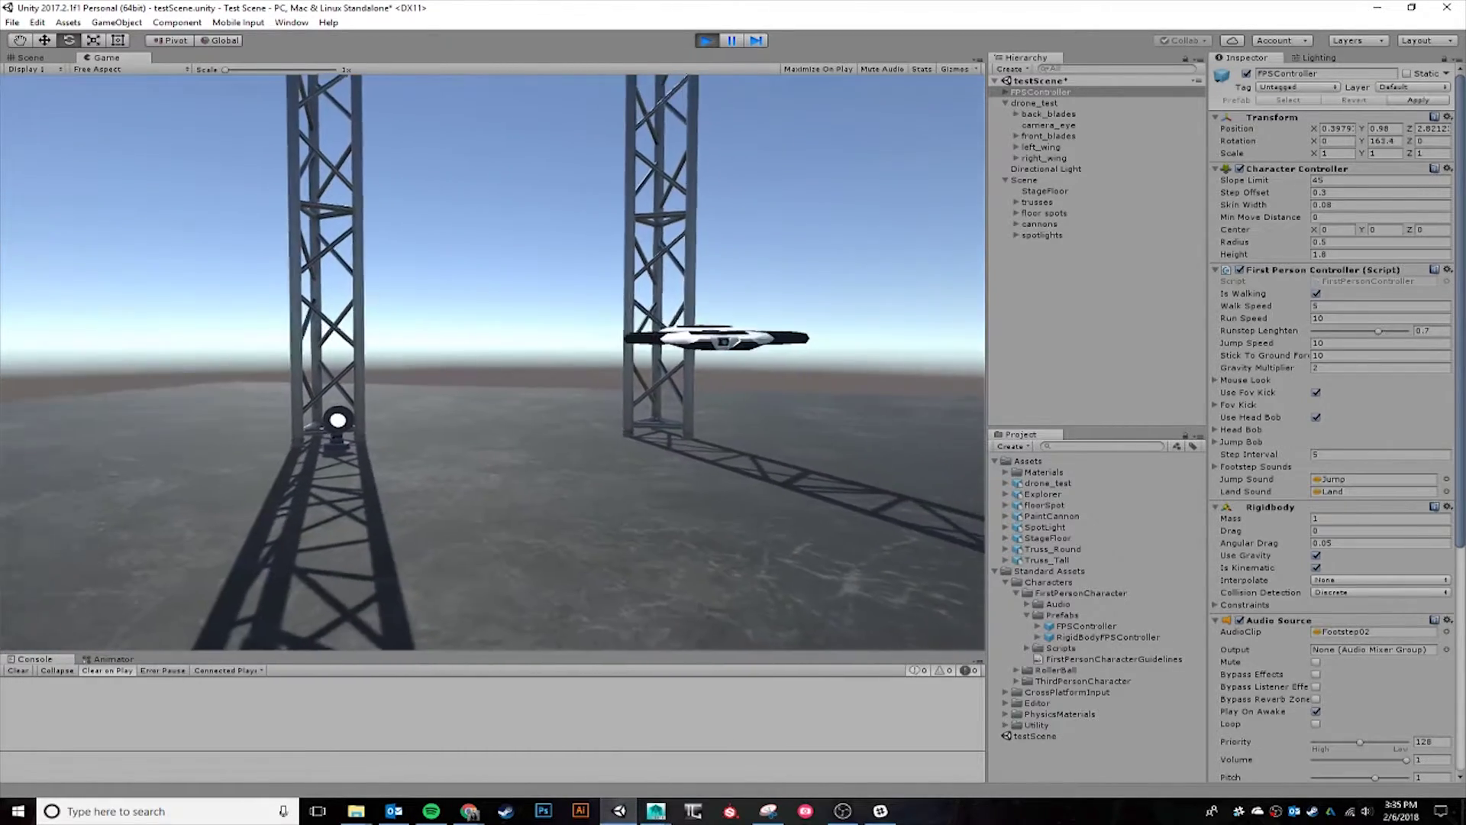
key(w)
key(d)
key(w)
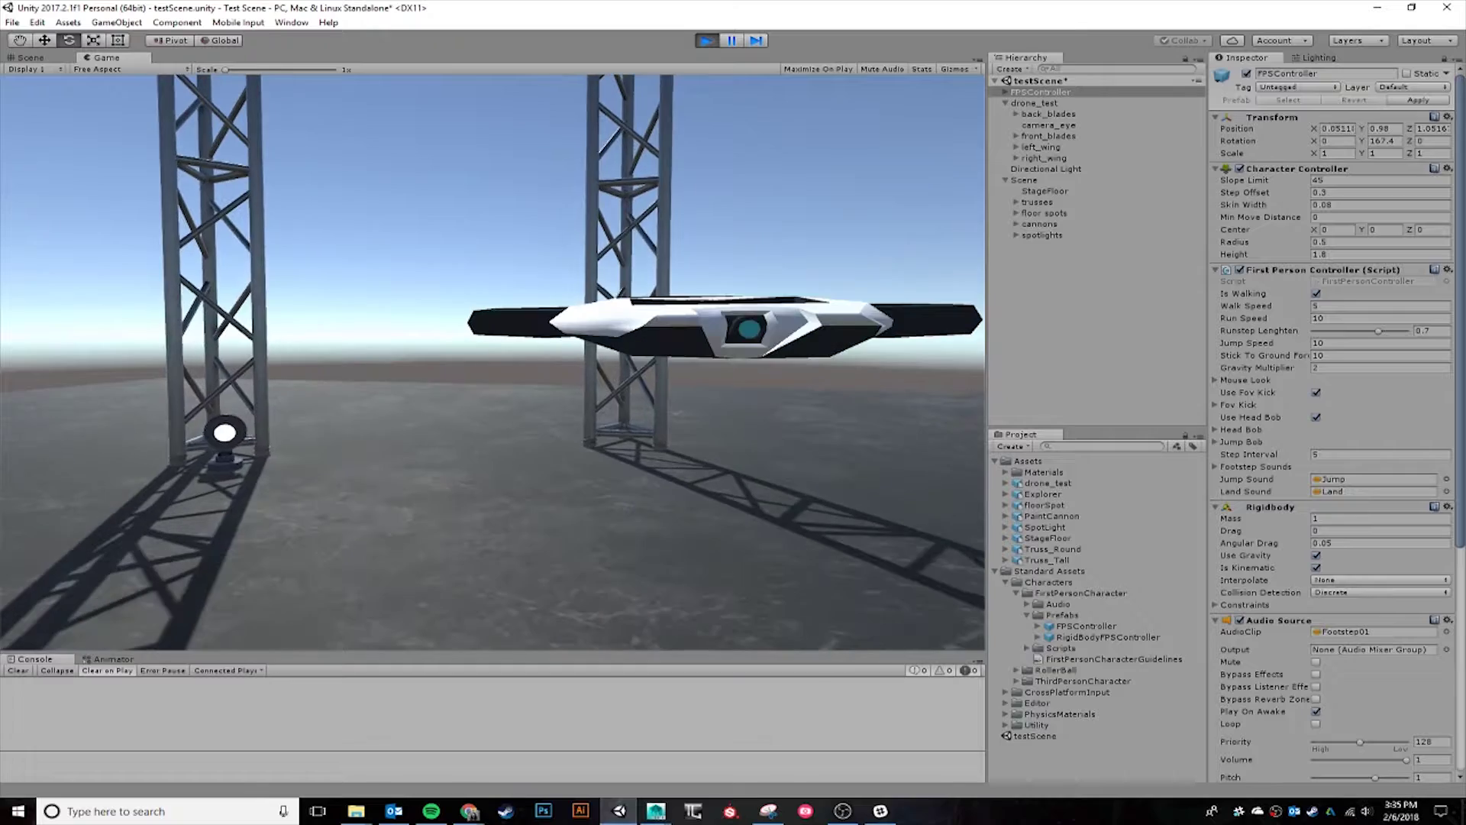
key(d)
key(a)
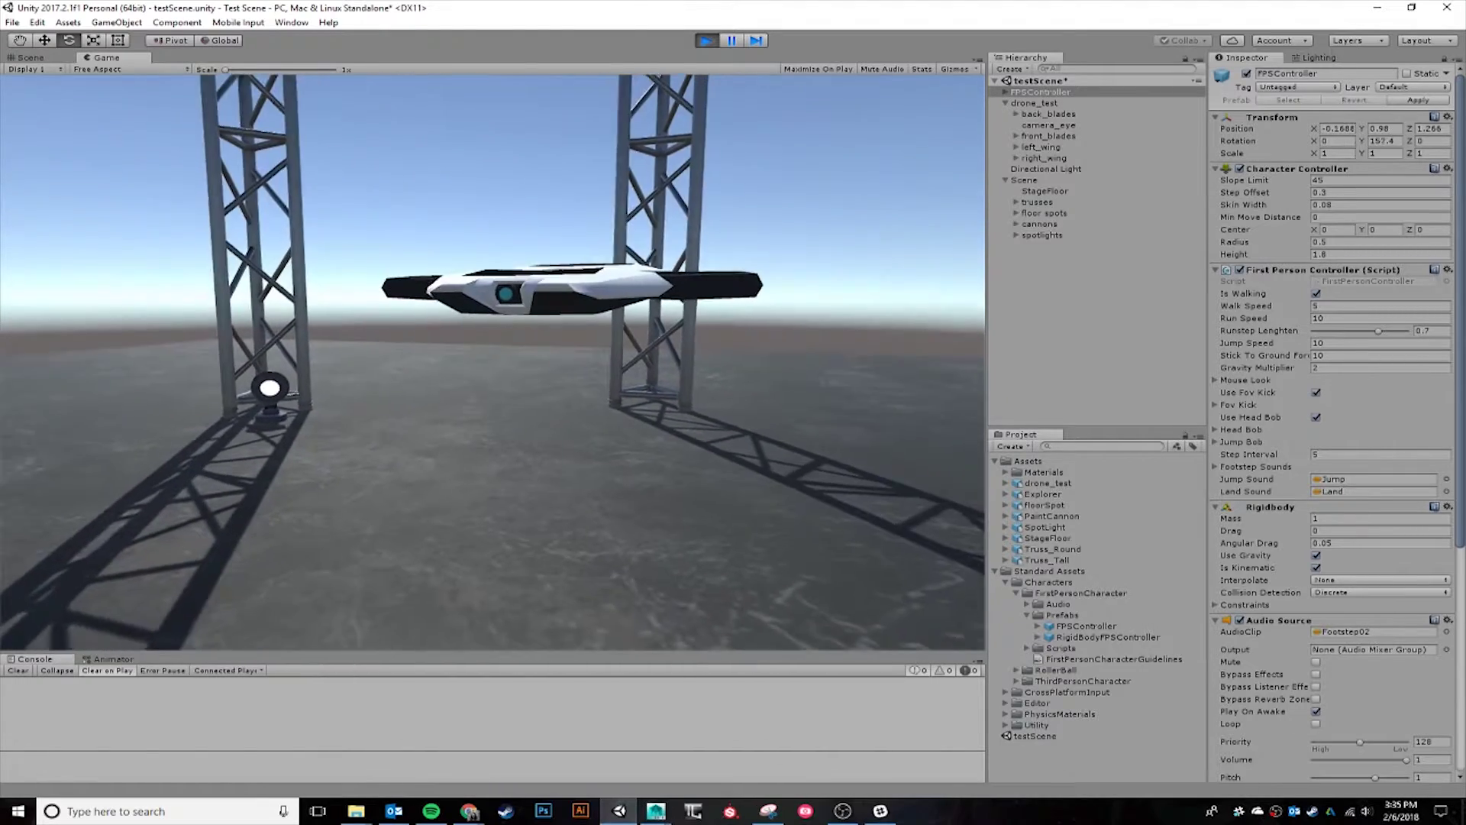
key(a)
key(d)
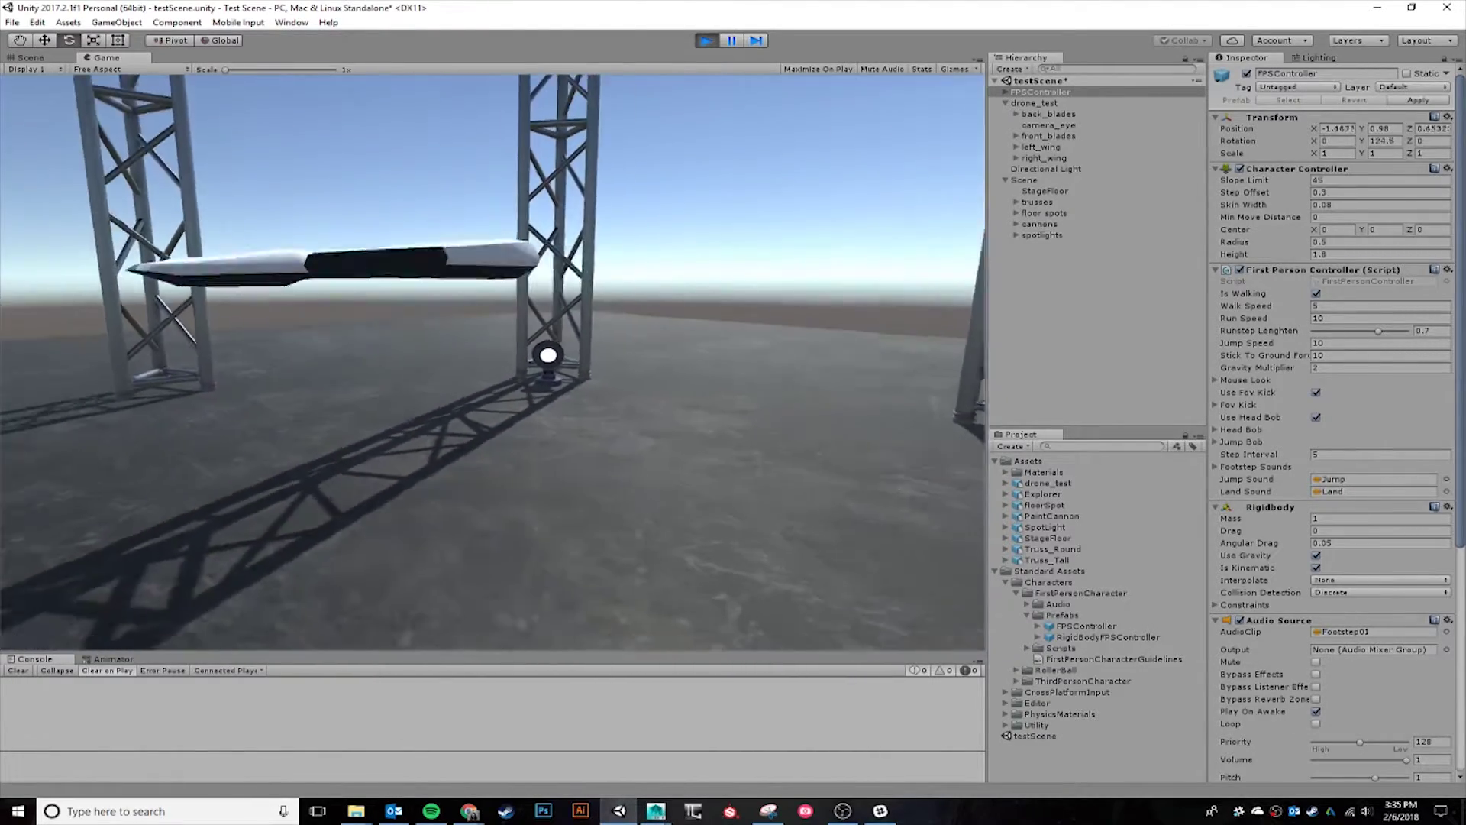
key(d)
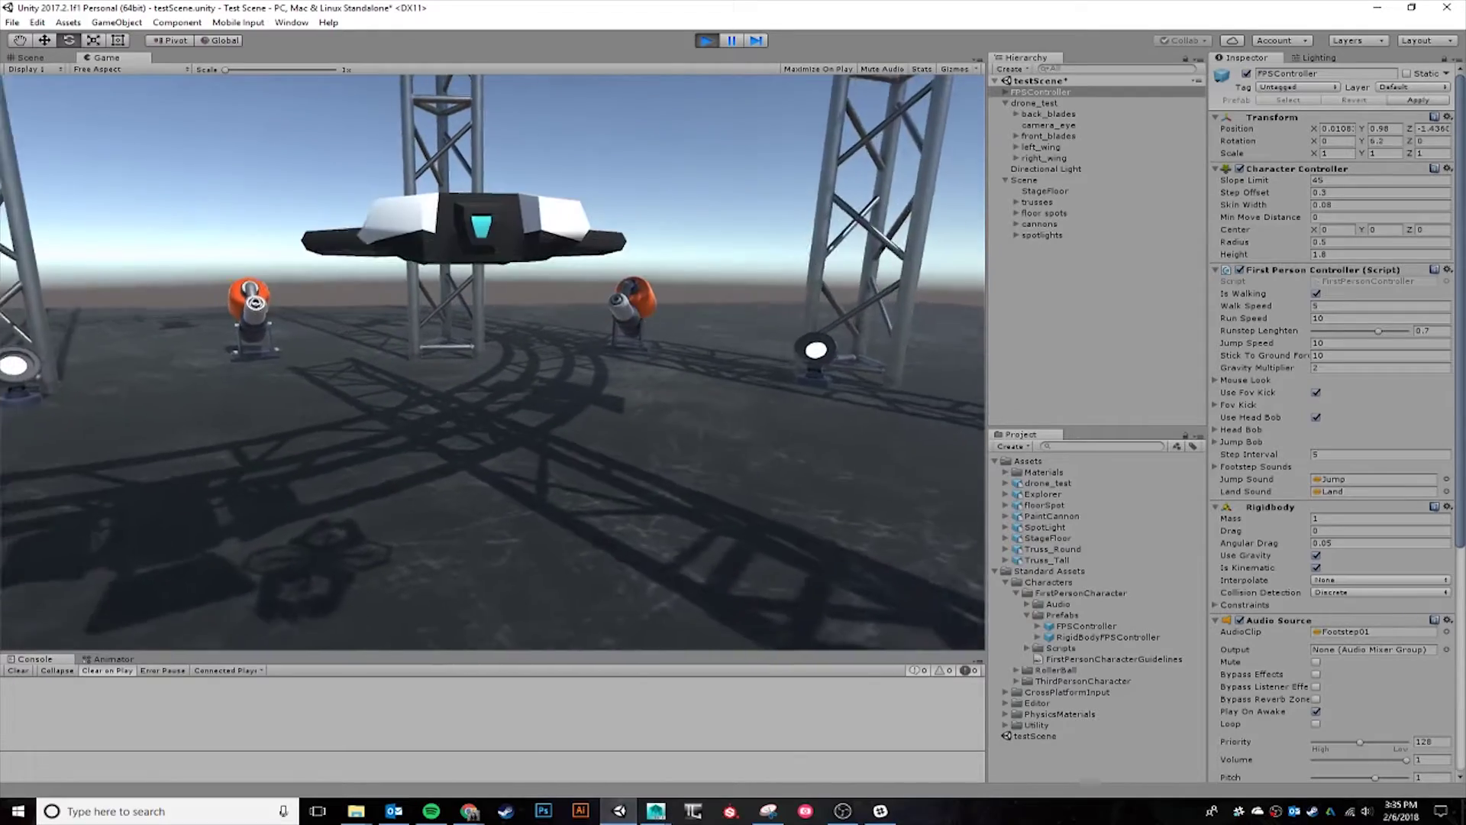
key(d)
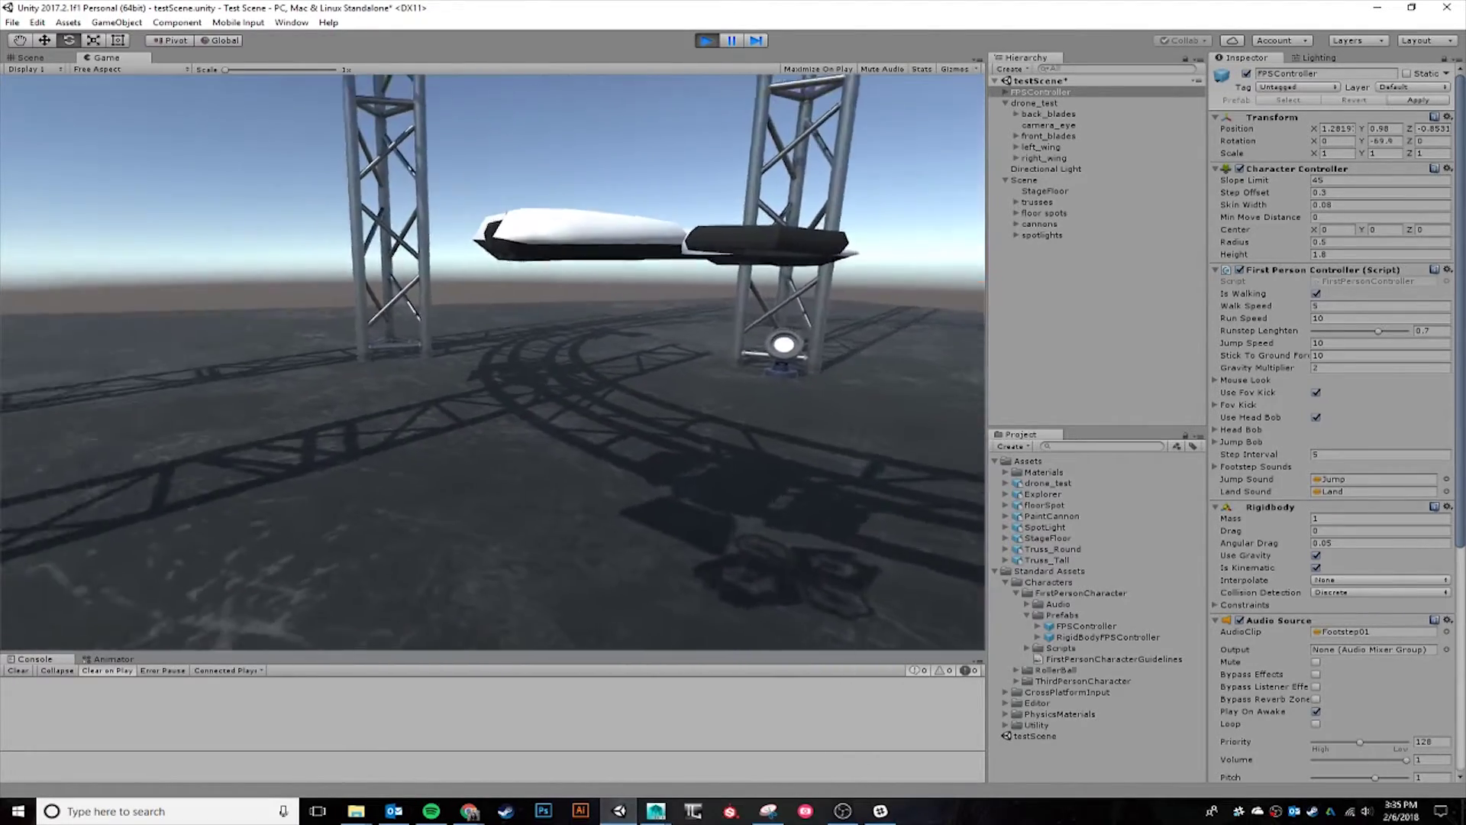
key(d)
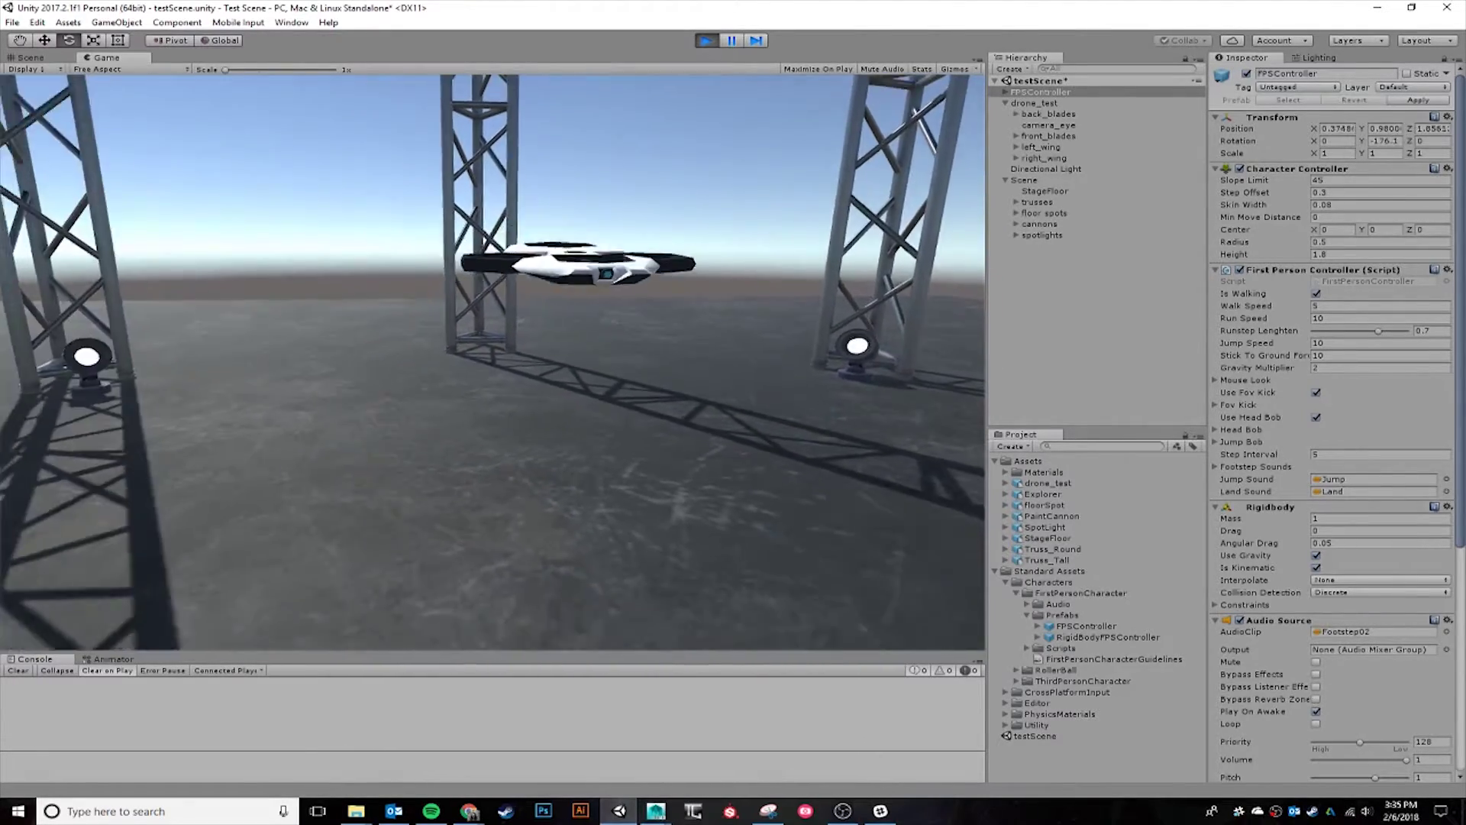
key(a)
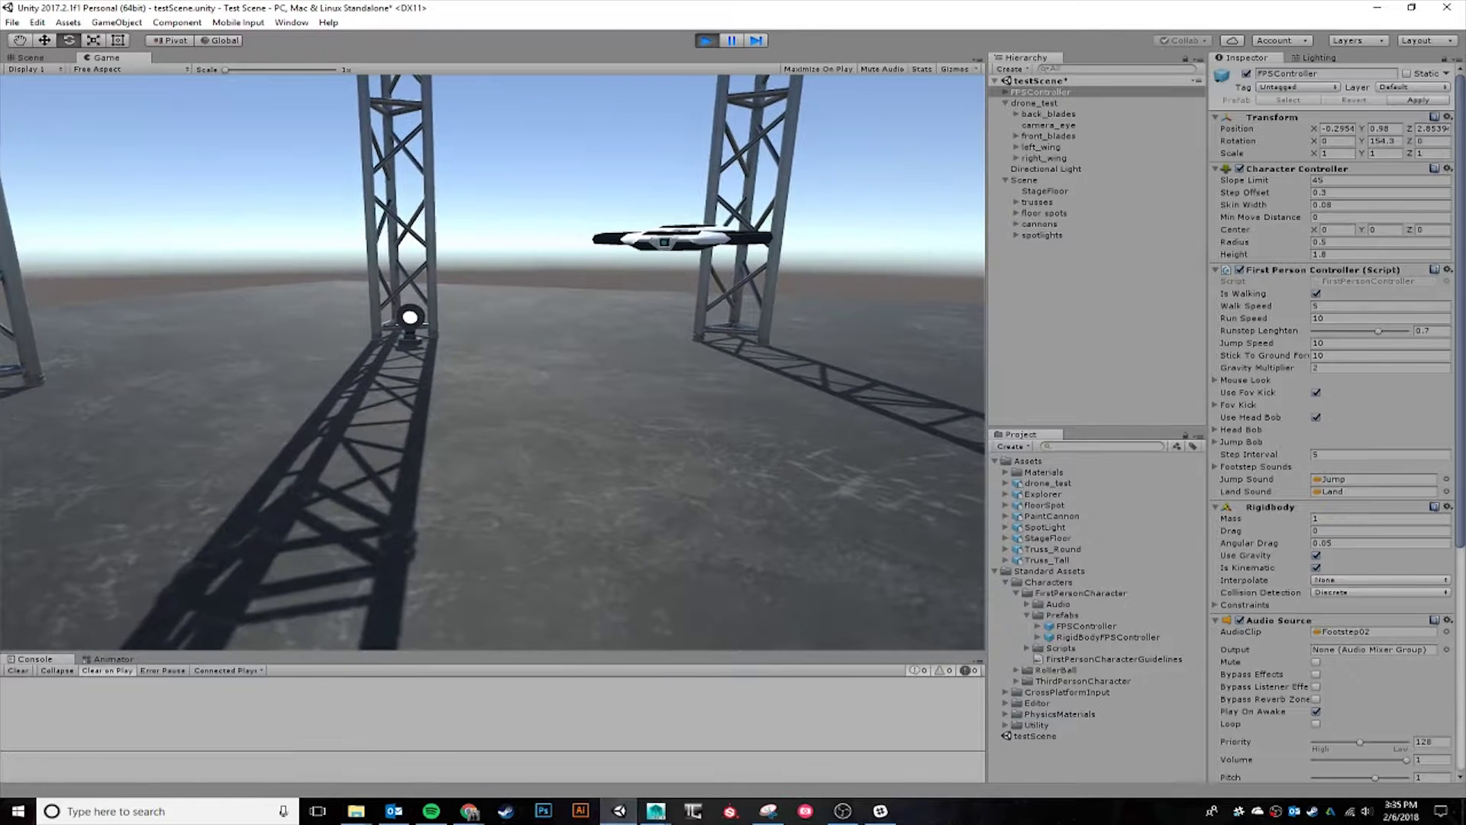
- With play mode stopped, lower drone_test to Y 1.409 and rotate it to about 14.3 degrees around X and -50.1 degrees around Y
click(1056, 94)
double_click(1035, 103)
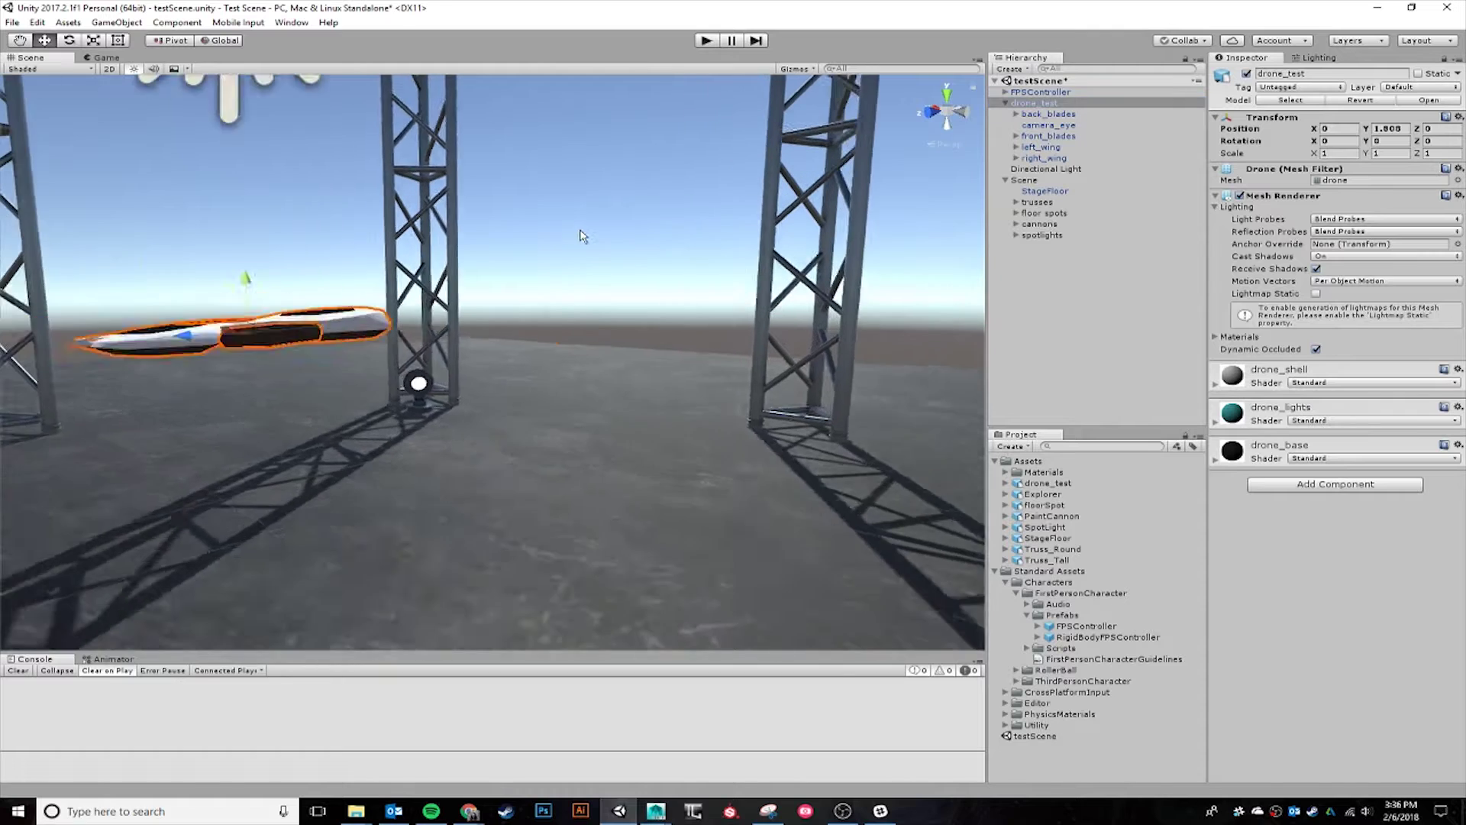
drag(495, 309, 515, 415)
key(e)
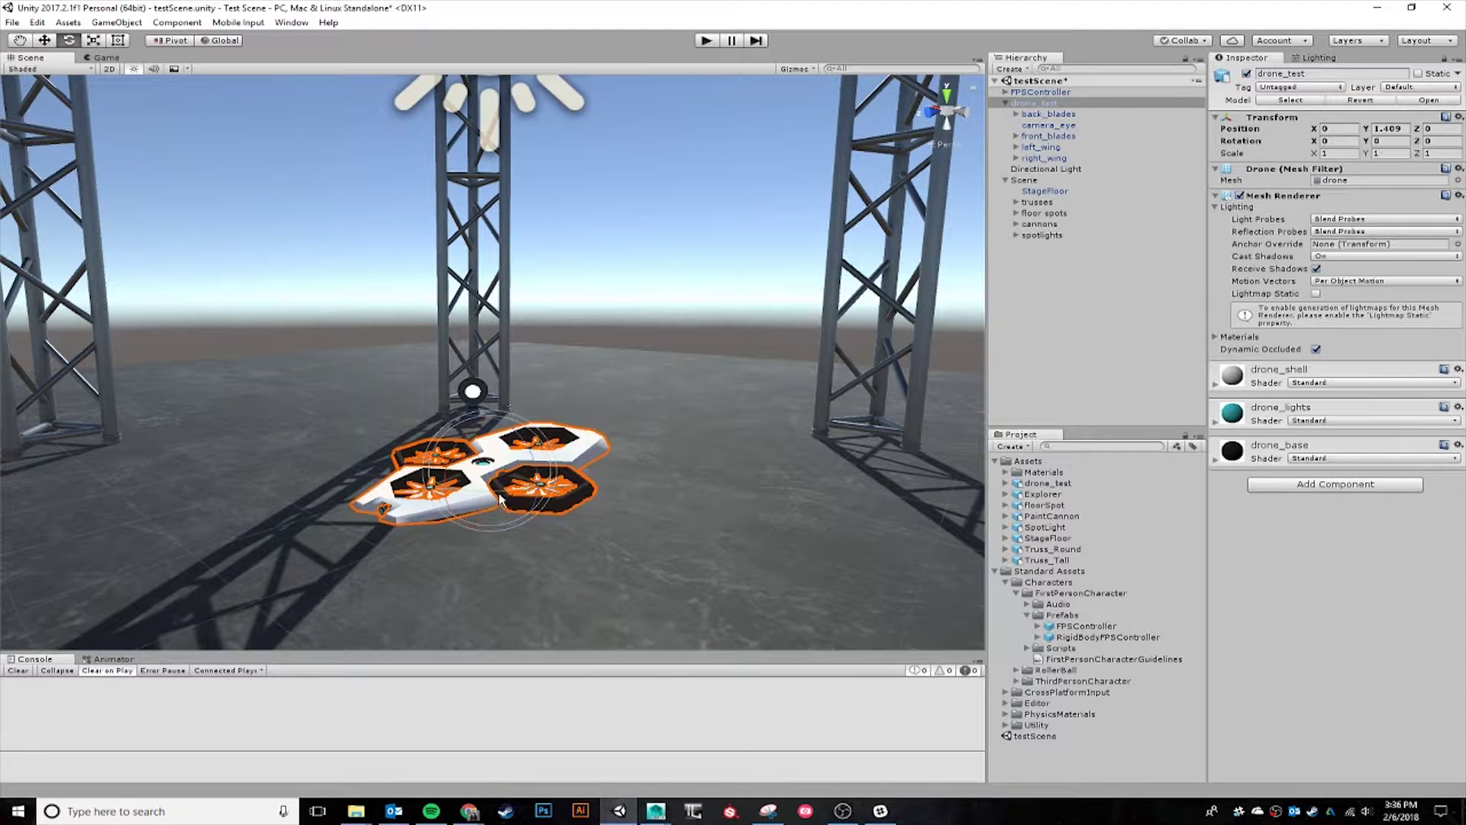
drag(500, 497, 567, 469)
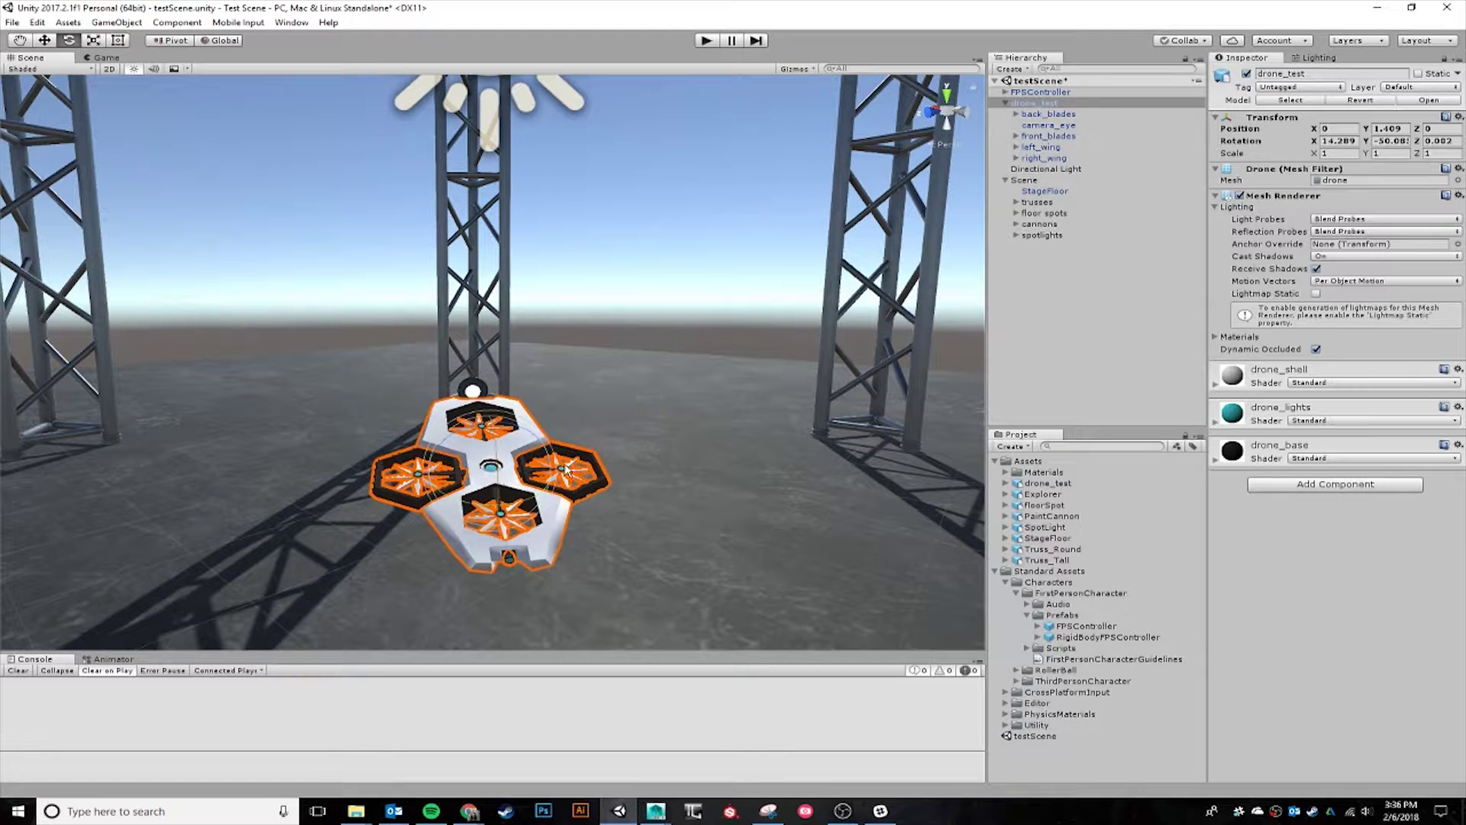
- Select left_wing and right_wing together and, with Local handle orientation, rotate both around X to -11.996 degrees
click(1051, 139)
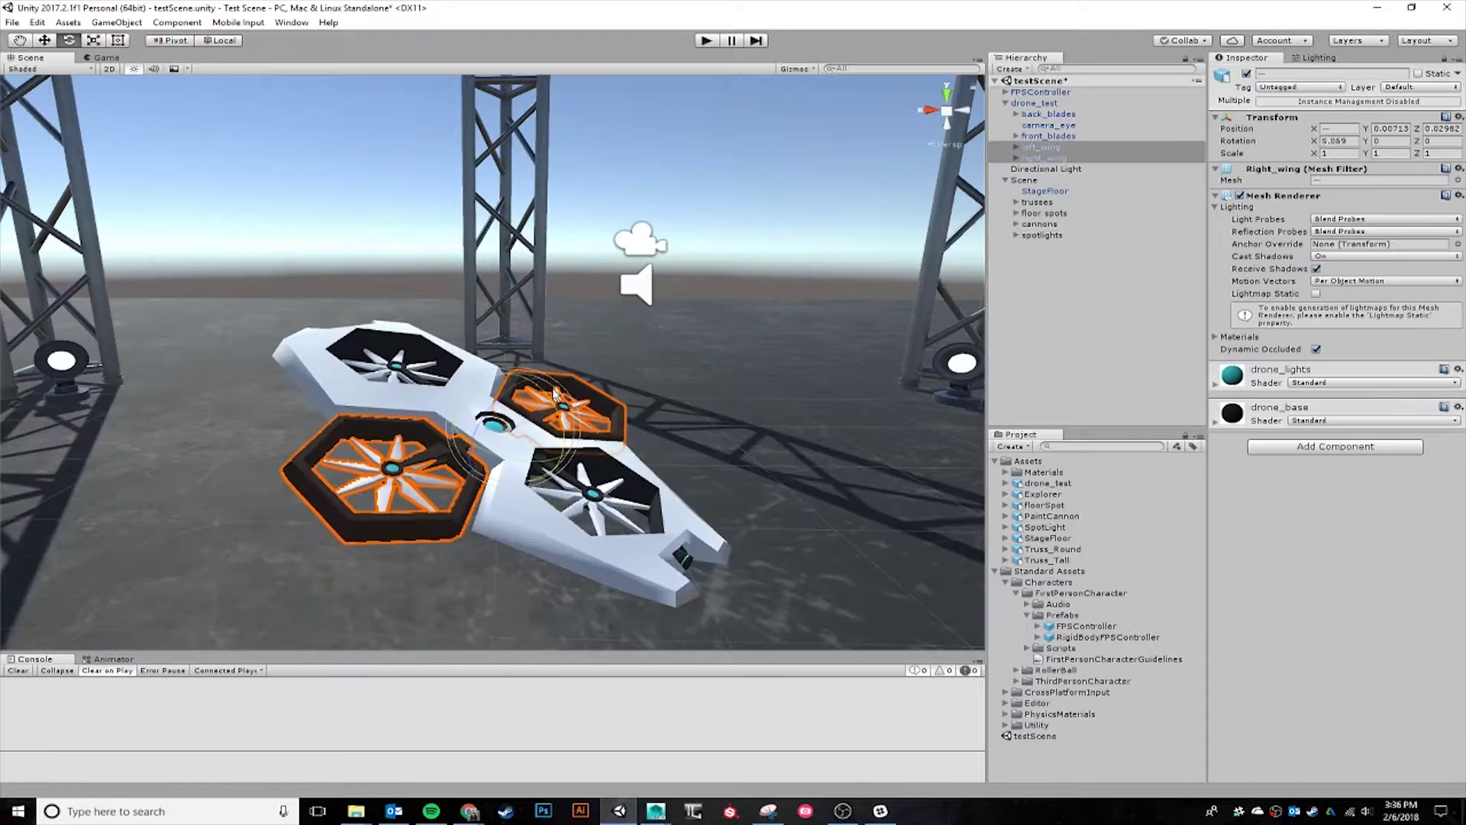
drag(560, 412, 551, 364)
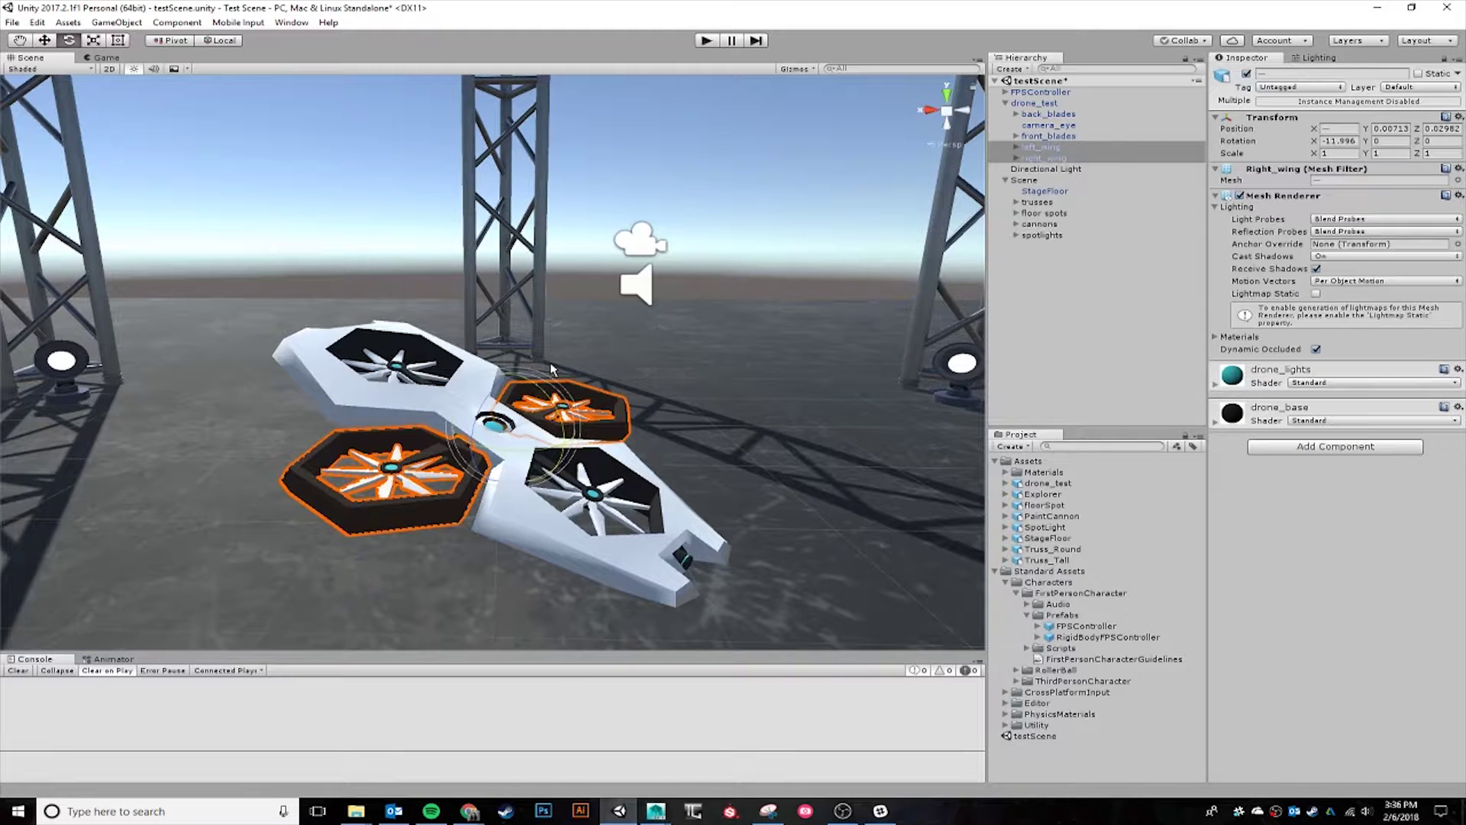
- Run the scene, walk up to the tilted drone to check its pose, and stop play mode
click(706, 40)
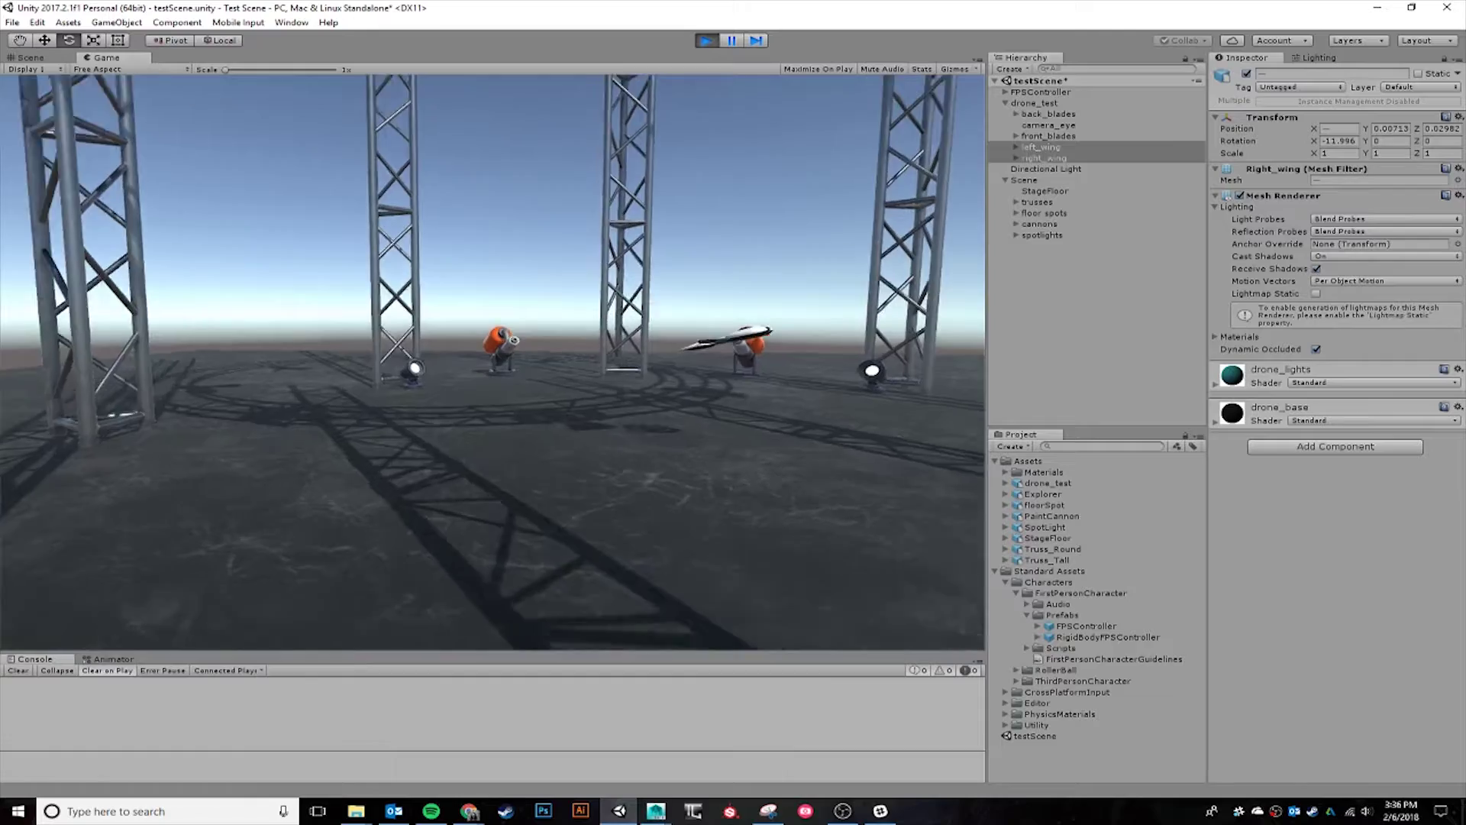
key(w)
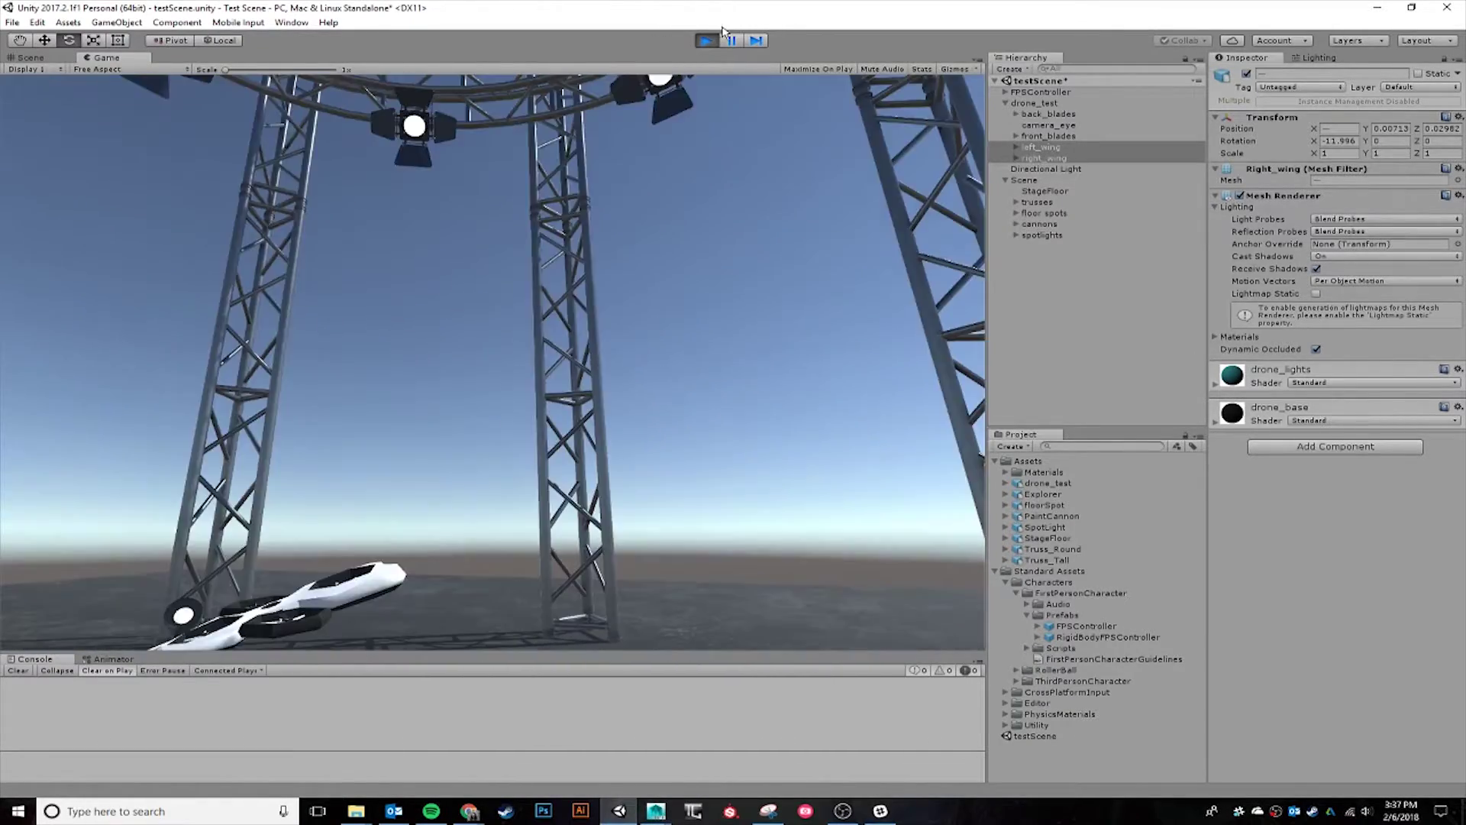
click(706, 39)
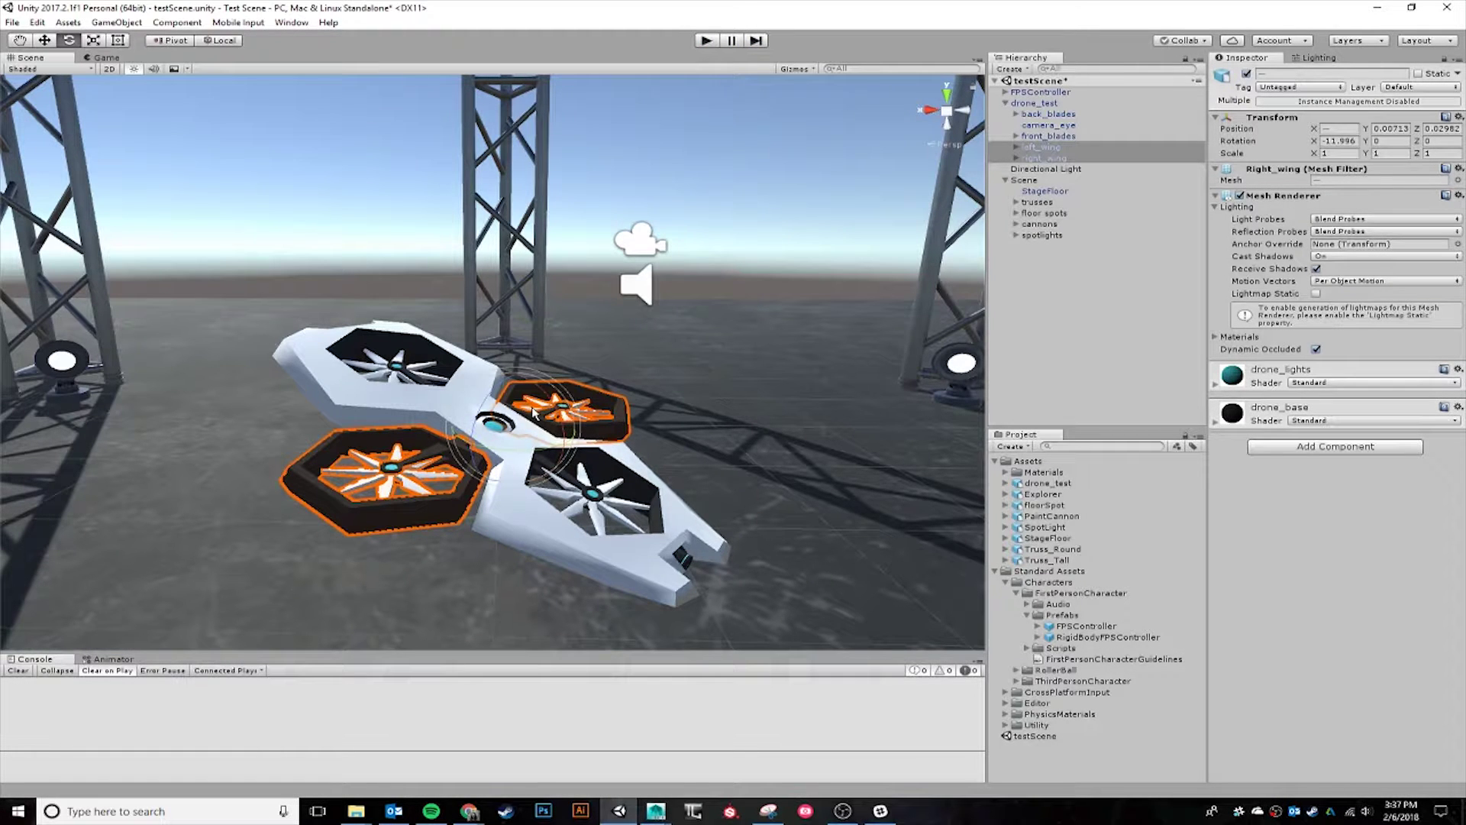
- Select the wings and front_blades in turn and expand right_wing's children to review the drone's part hierarchy
click(1051, 158)
click(1051, 148)
click(1061, 136)
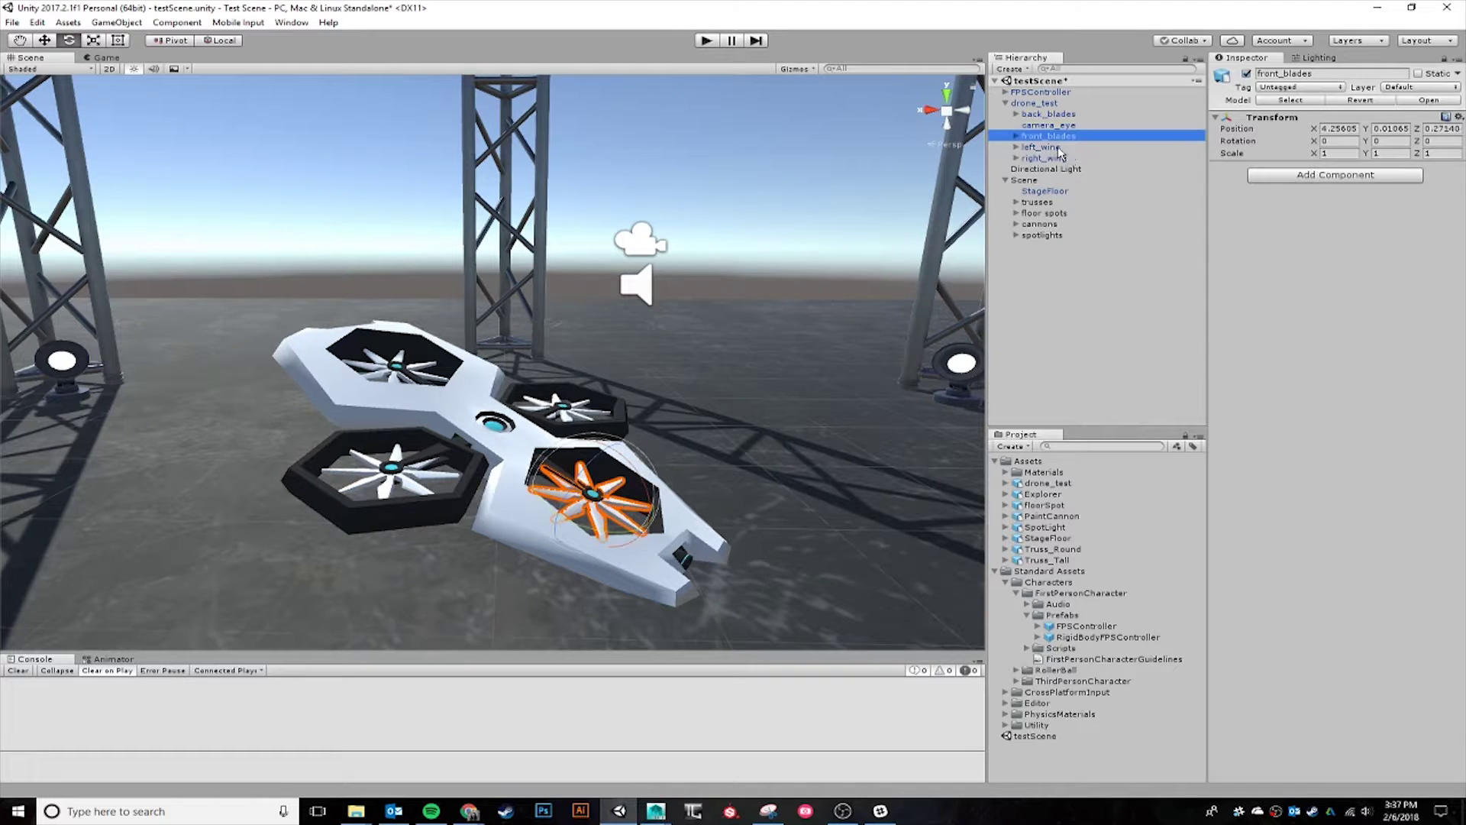
click(1041, 148)
click(1047, 157)
click(1042, 147)
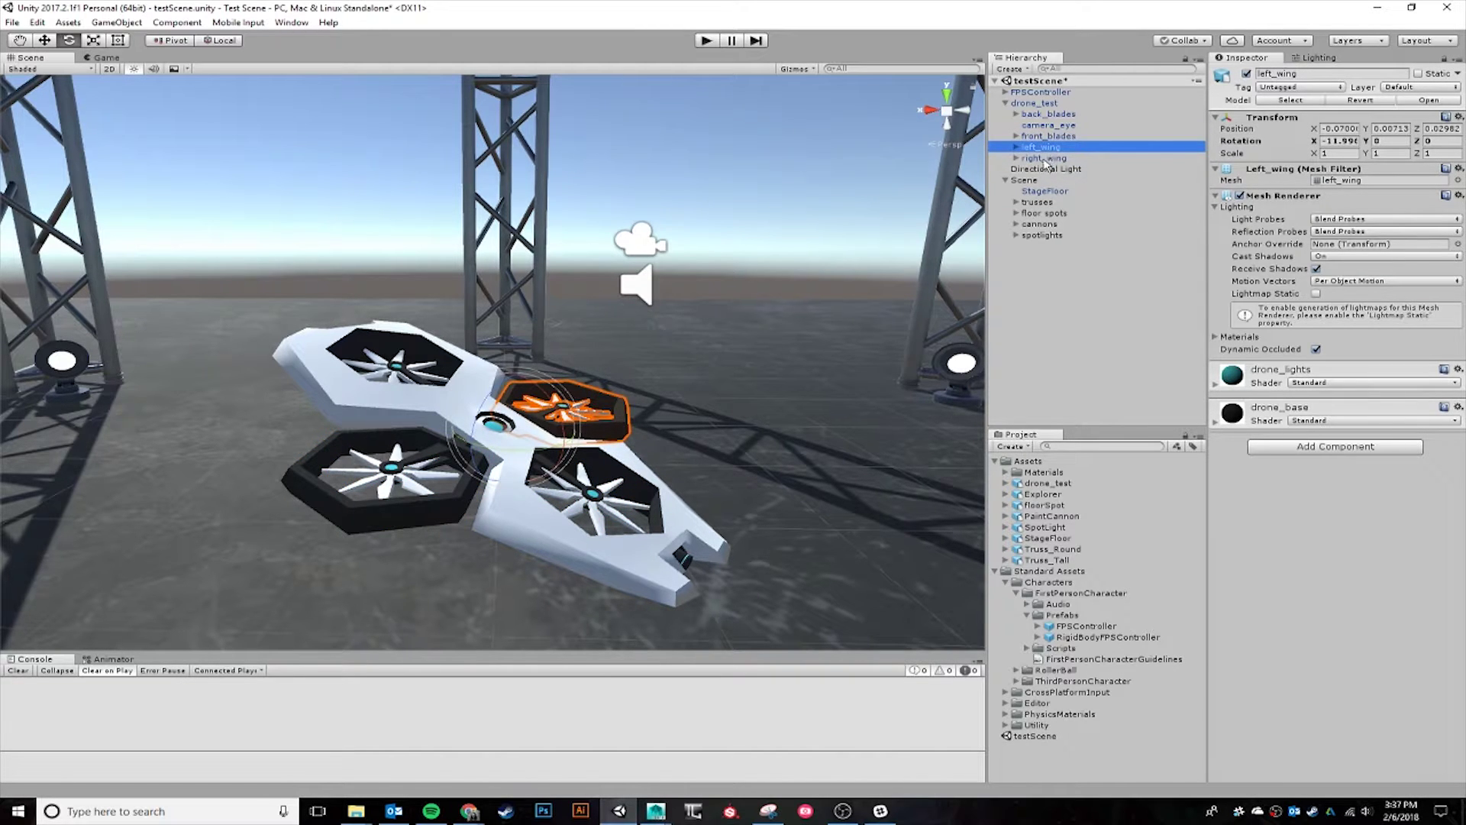
click(1016, 158)
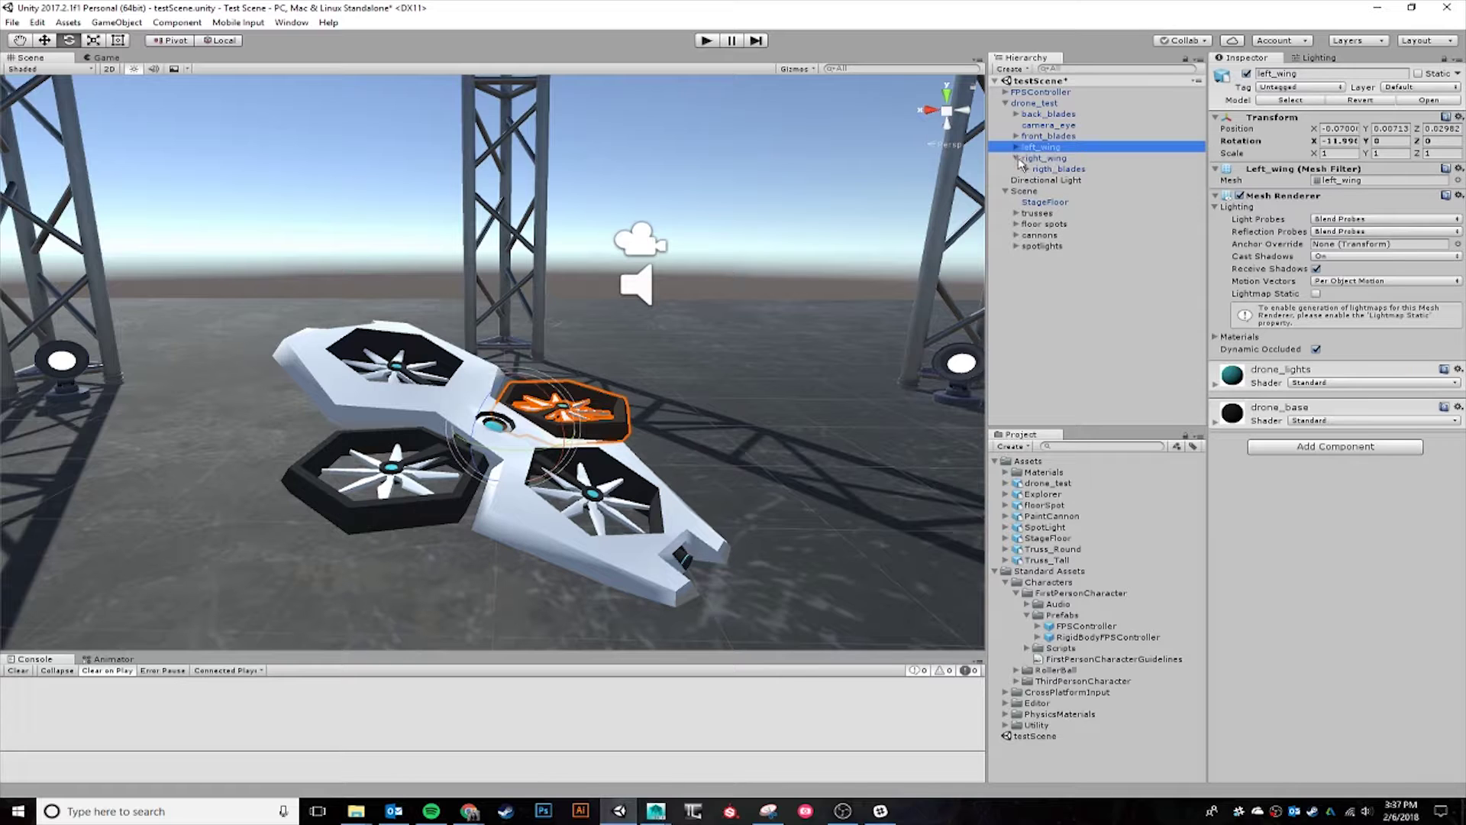
click(1016, 158)
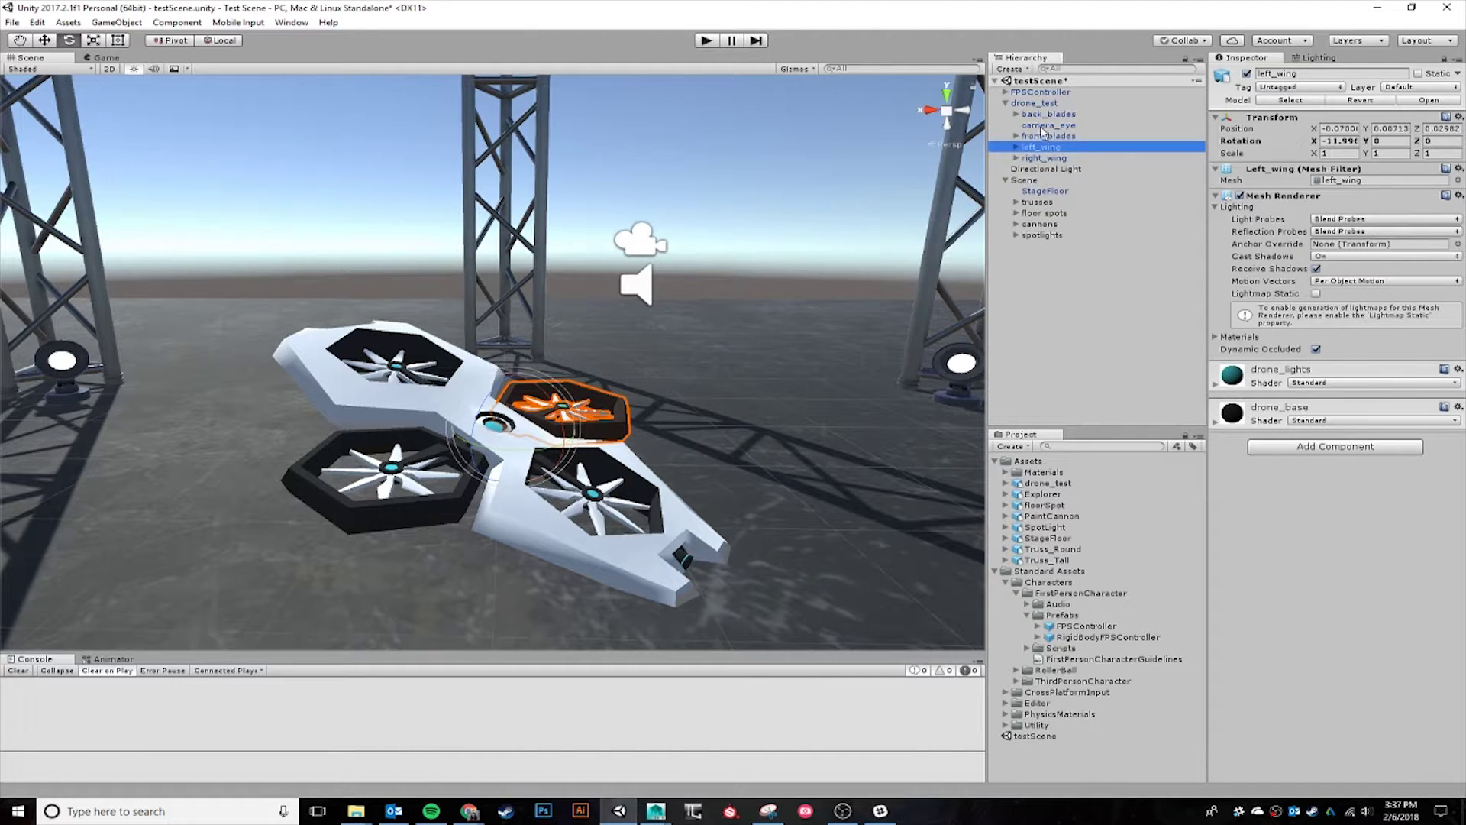